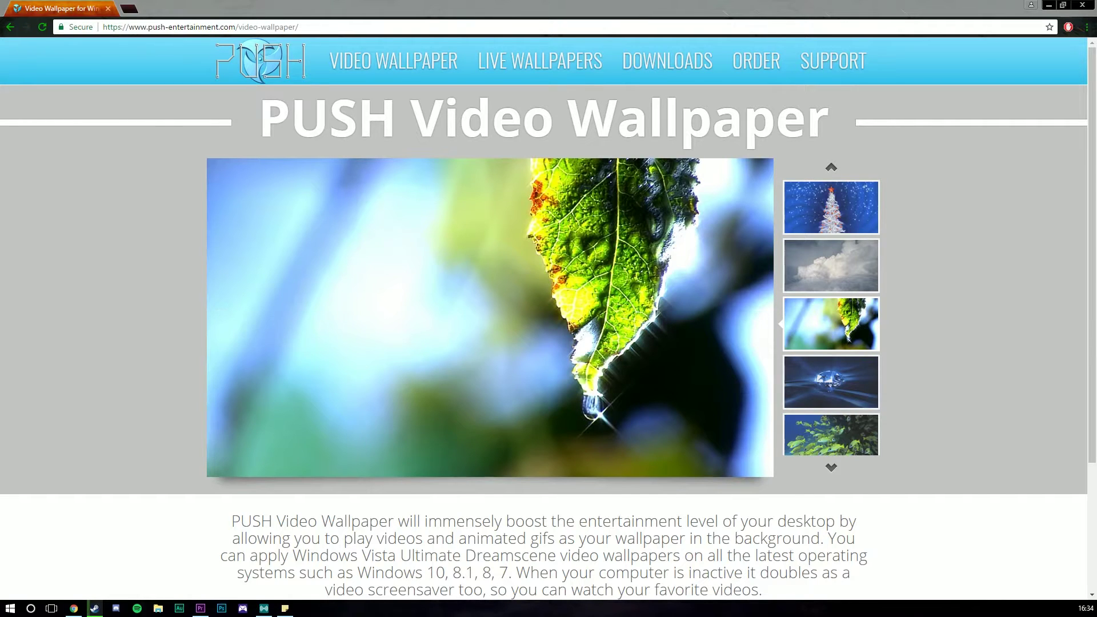
Browse the Video Wallpaper page in the browser and view the DOWNLOADS product list
{"action": "left_click", "coordinate": [82, 27]}
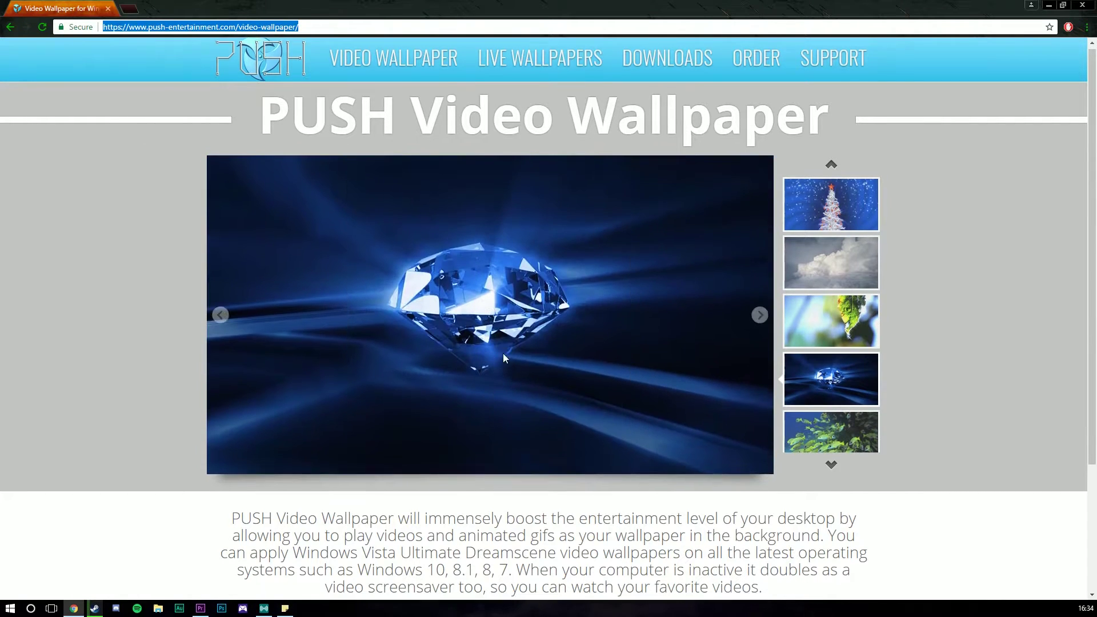
{"action": "scroll", "coordinate": [503, 357], "scroll_direction": "down", "scroll_amount": 3}
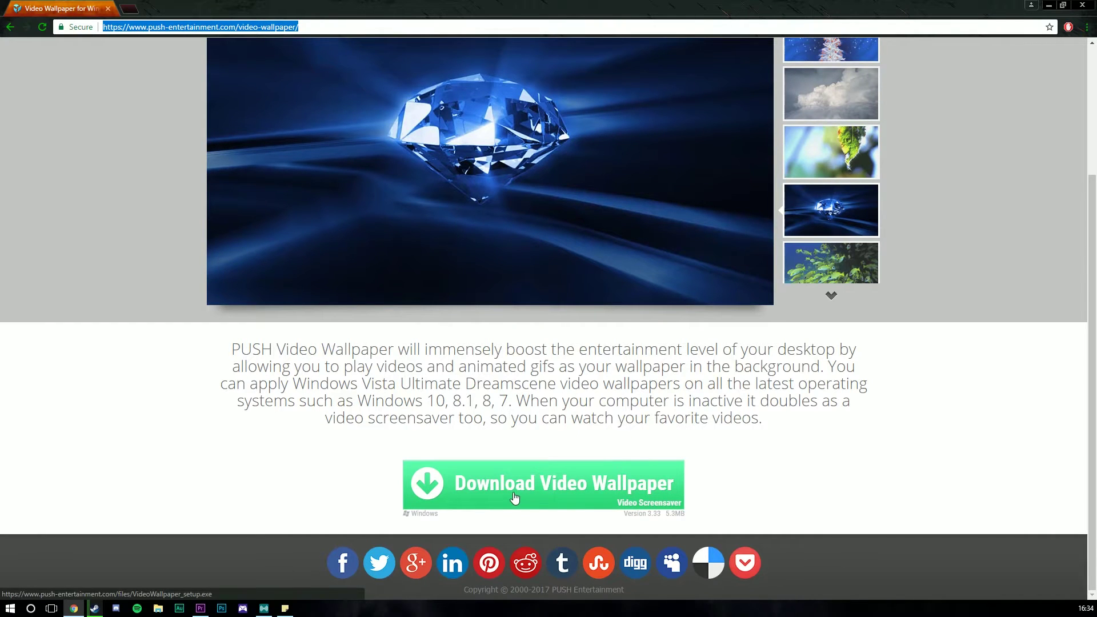
{"action": "scroll", "coordinate": [514, 497], "scroll_direction": "up", "scroll_amount": 3}
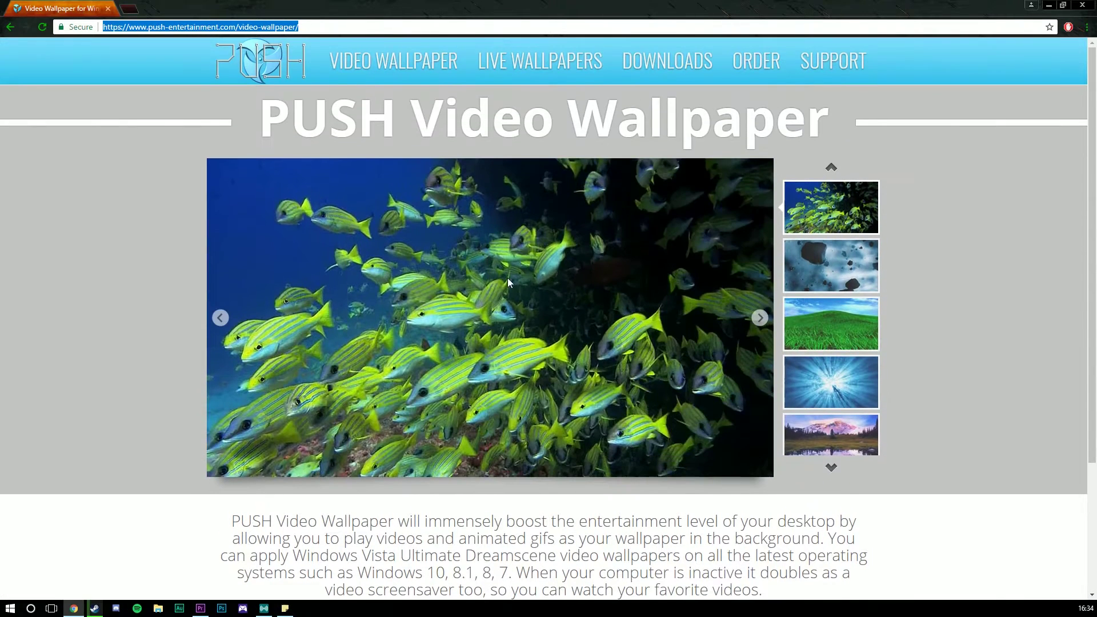
{"action": "left_click", "coordinate": [671, 69]}
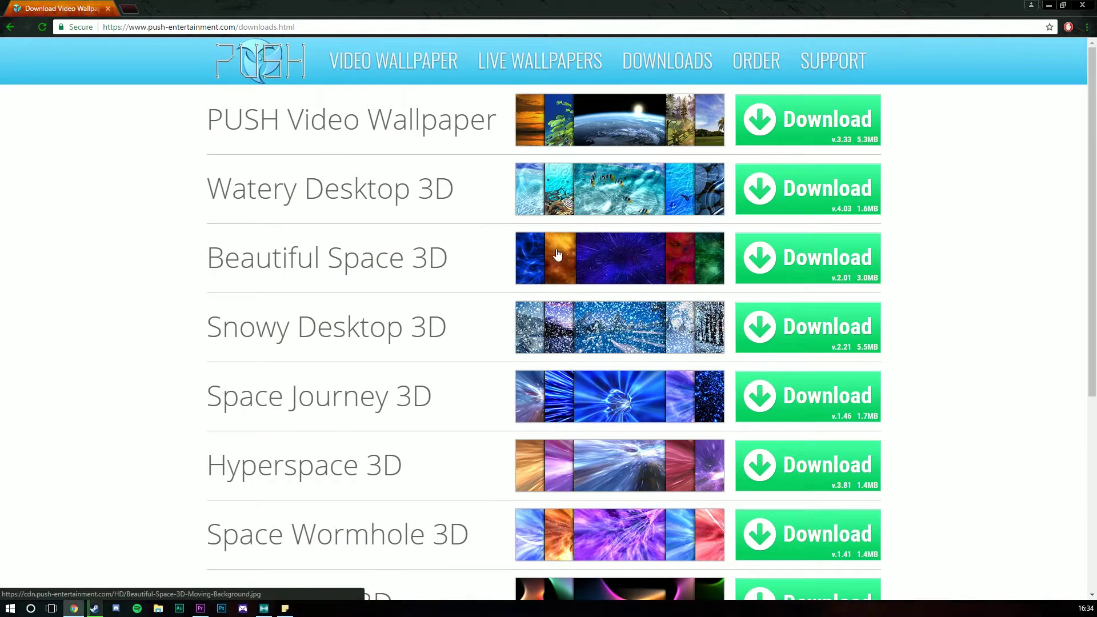
{"action": "scroll", "coordinate": [497, 326], "scroll_direction": "down", "scroll_amount": 5}
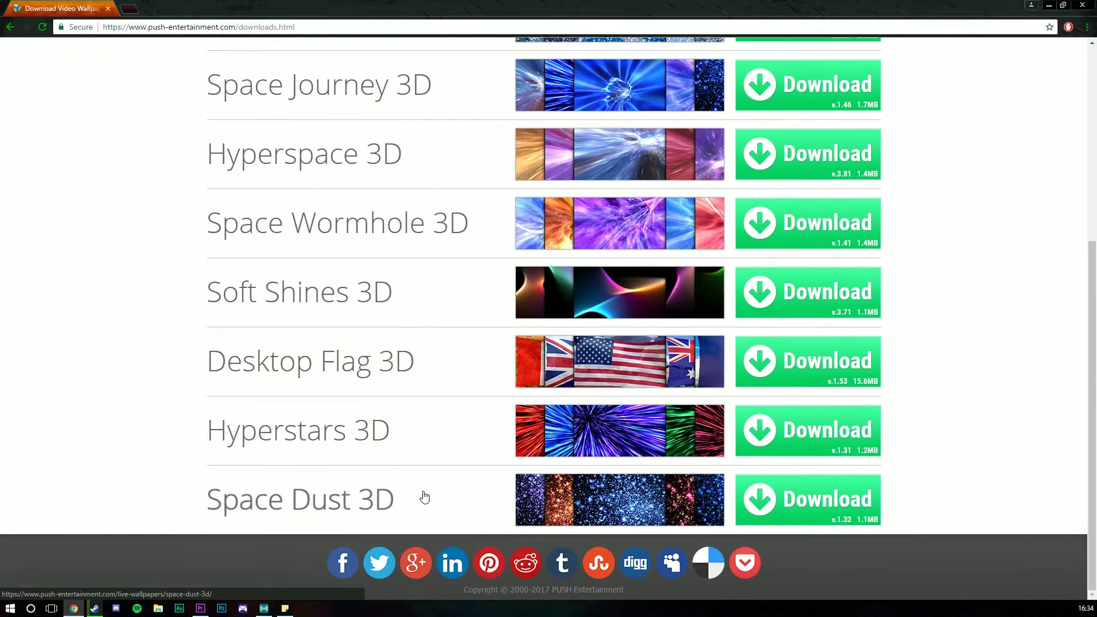
{"action": "scroll", "coordinate": [425, 498], "scroll_direction": "up", "scroll_amount": 6}
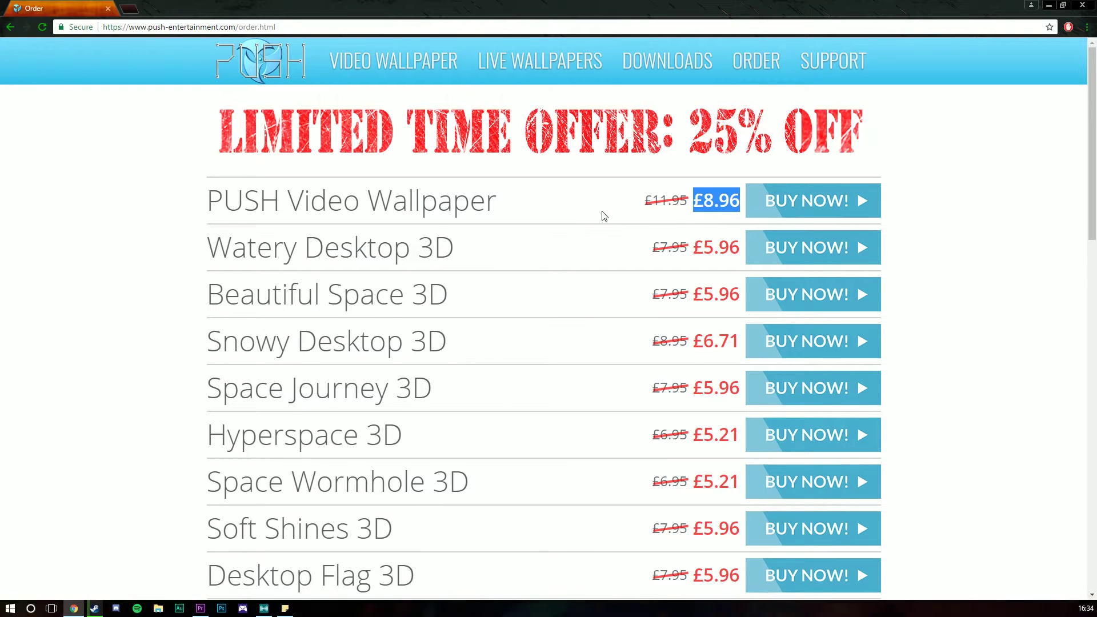
Review the order page's discounted prices and special offers, with PUSH Video Wallpaper at £8.96
{"action": "scroll", "coordinate": [604, 216], "scroll_direction": "down", "scroll_amount": 1}
{"action": "scroll", "coordinate": [672, 288], "scroll_direction": "down", "scroll_amount": 3}
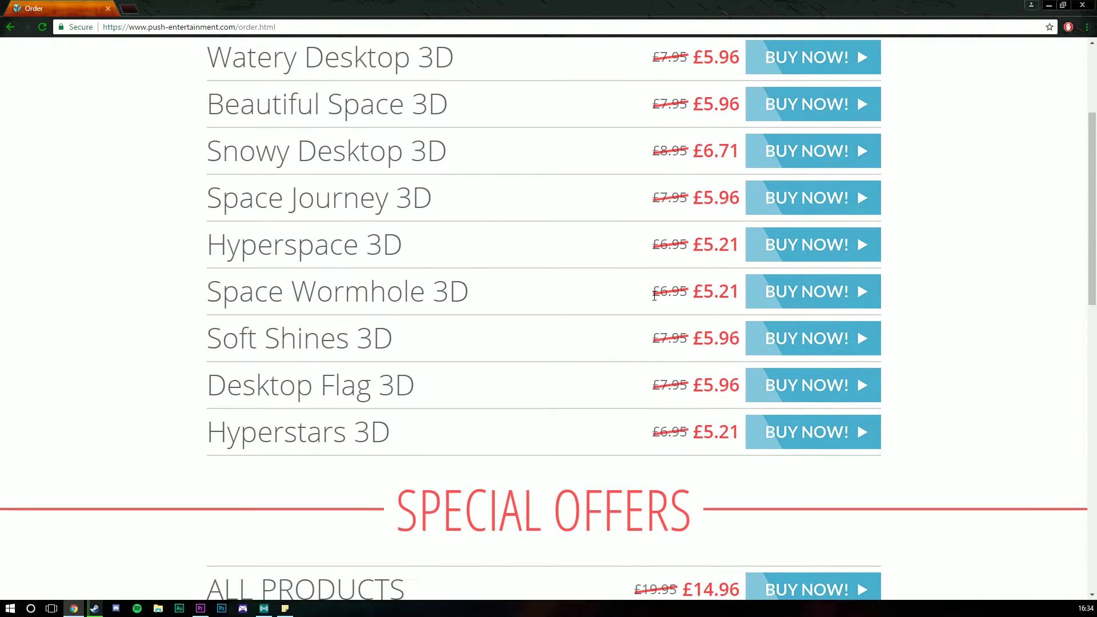
{"action": "scroll", "coordinate": [652, 299], "scroll_direction": "down", "scroll_amount": 1}
{"action": "scroll", "coordinate": [652, 299], "scroll_direction": "down", "scroll_amount": 1}
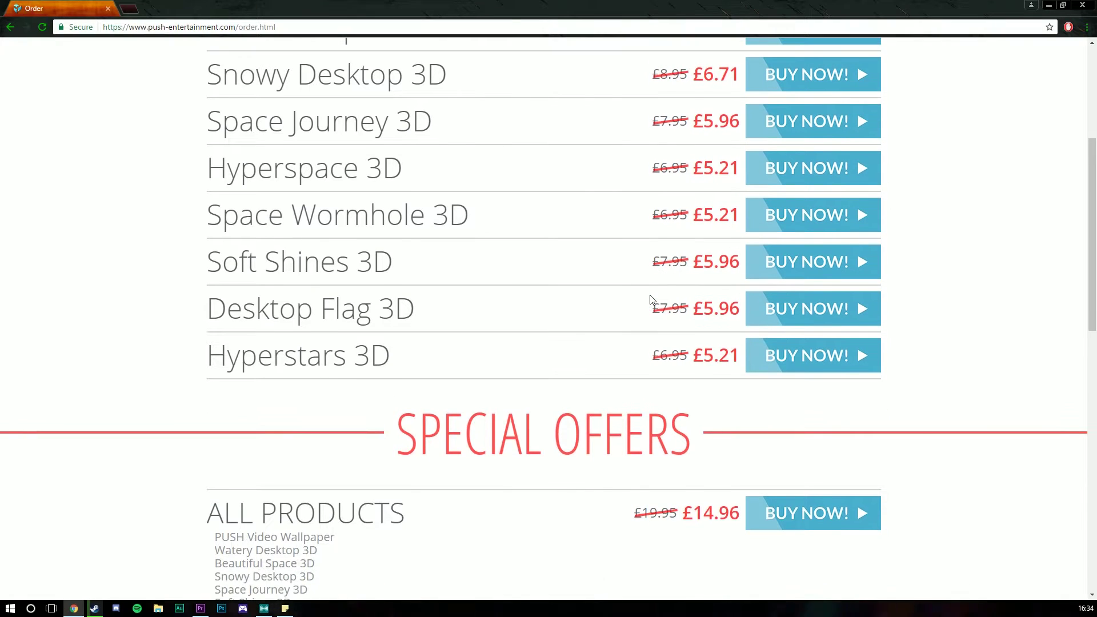
{"action": "scroll", "coordinate": [650, 299], "scroll_direction": "up", "scroll_amount": 6}
{"action": "right_click", "coordinate": [650, 296]}
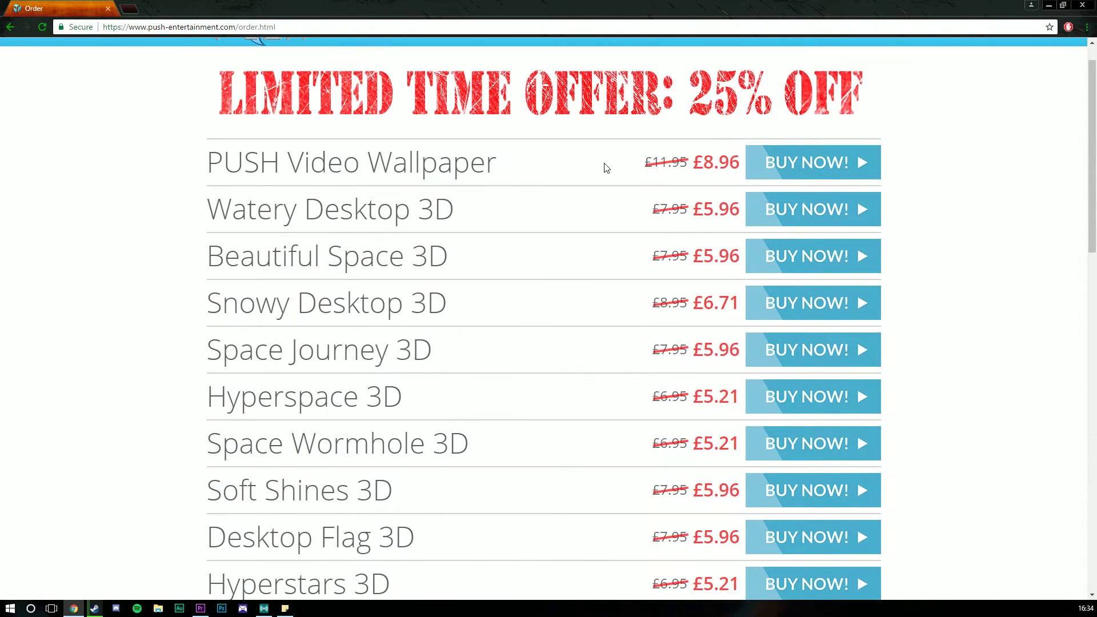
{"action": "scroll", "coordinate": [573, 157], "scroll_direction": "up", "scroll_amount": 1}
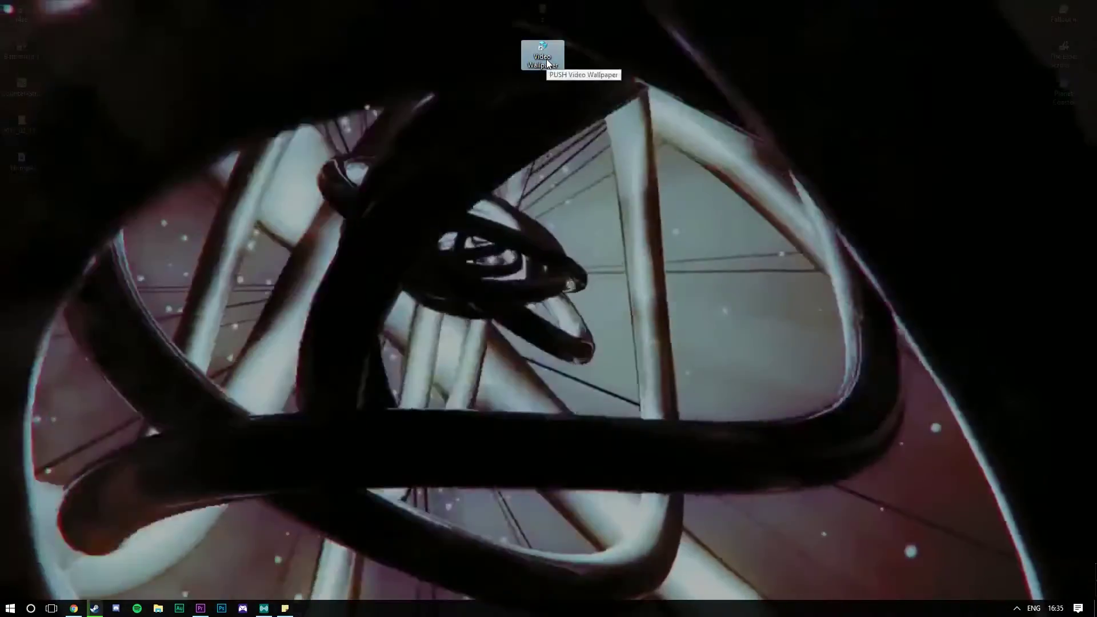
Launch PUSH Video Wallpaper and set Displays to 'Span an image across all displays'
{"action": "double_click", "coordinate": [547, 60]}
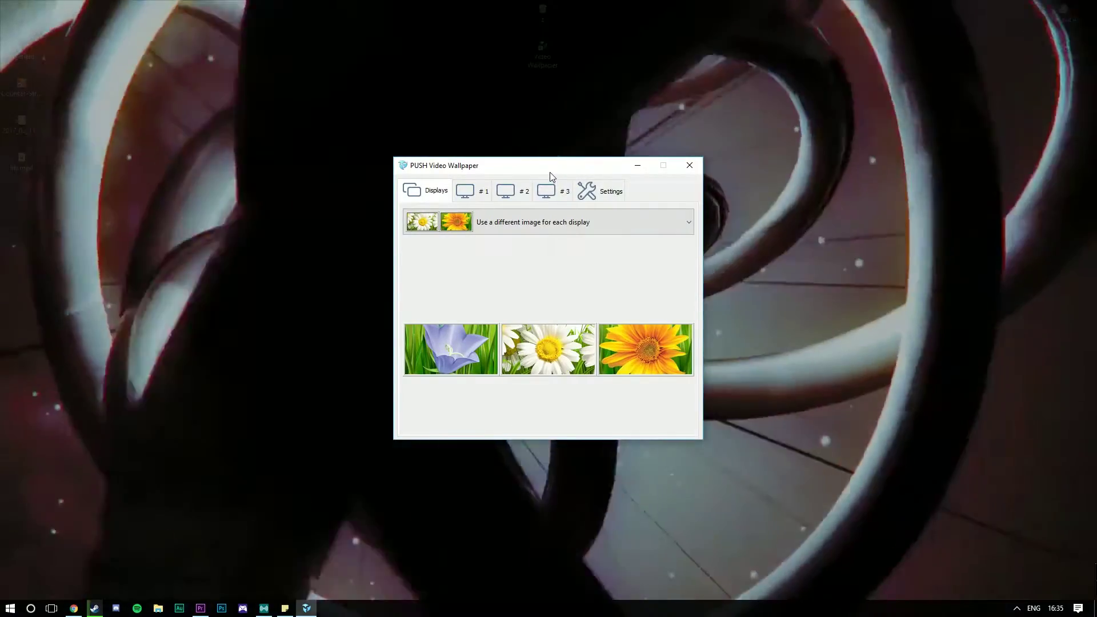
{"action": "left_click_drag", "start_coordinate": [550, 173], "coordinate": [470, 108]}
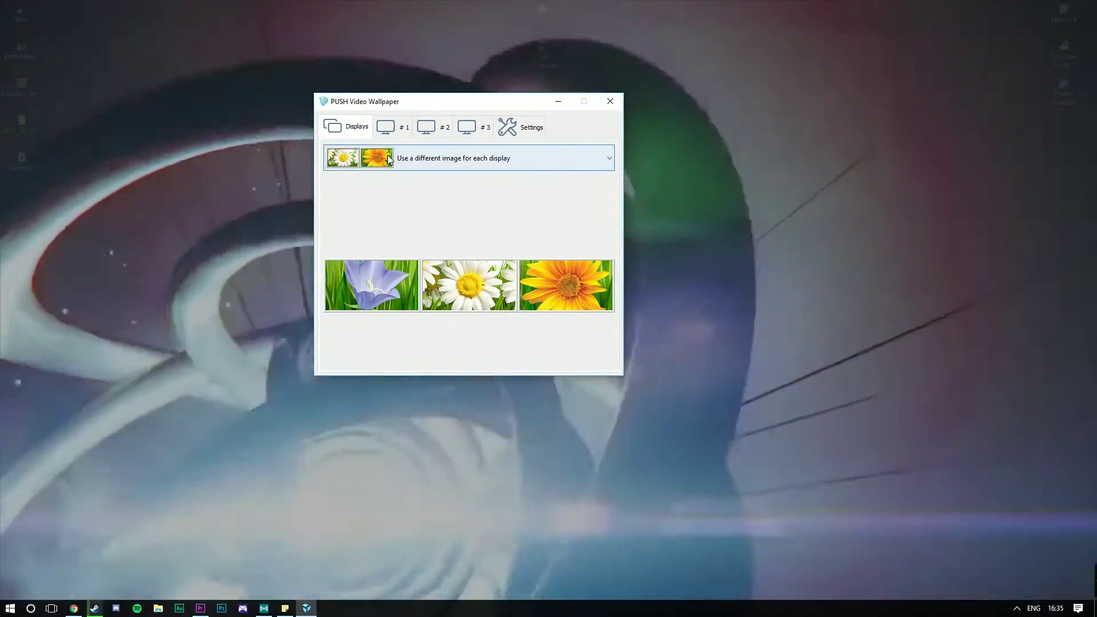
{"action": "left_click", "coordinate": [388, 159]}
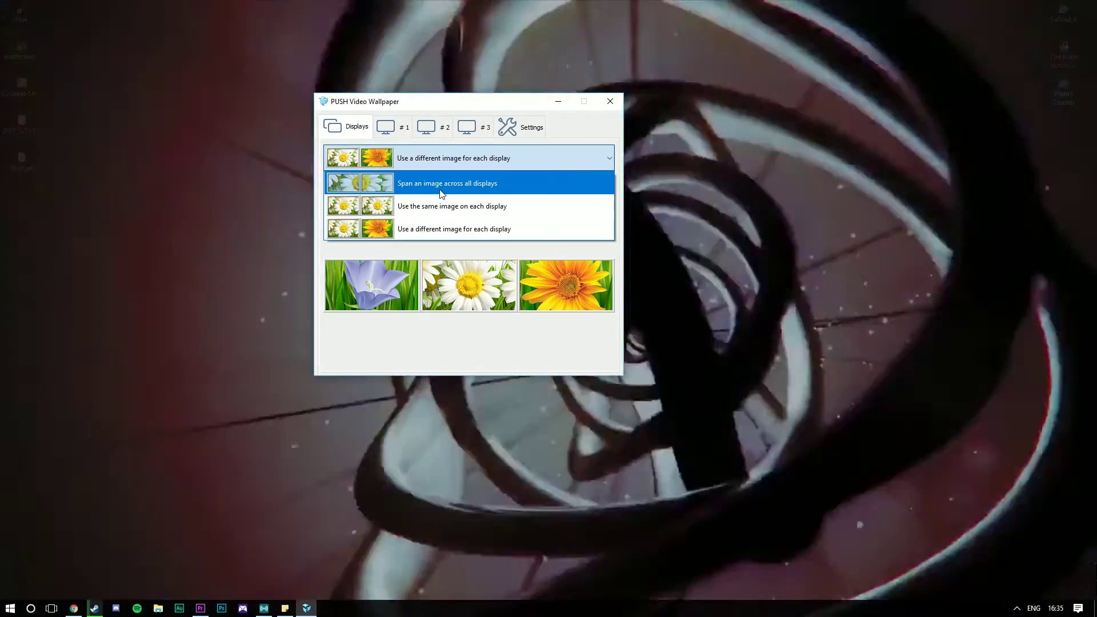
{"action": "left_click", "coordinate": [441, 183]}
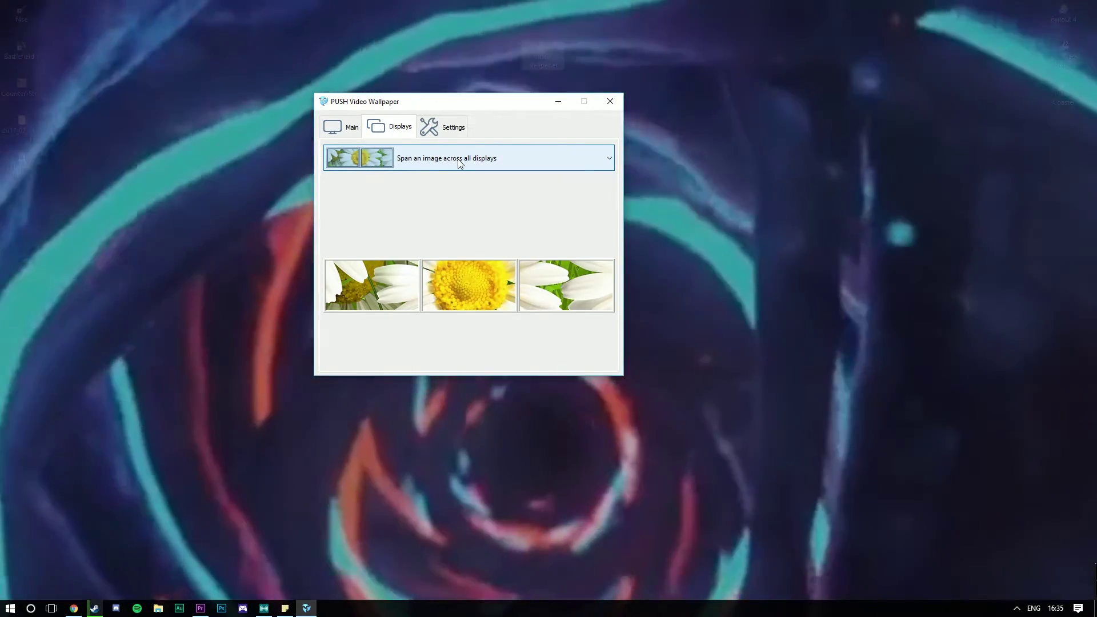
{"action": "left_click", "coordinate": [458, 161]}
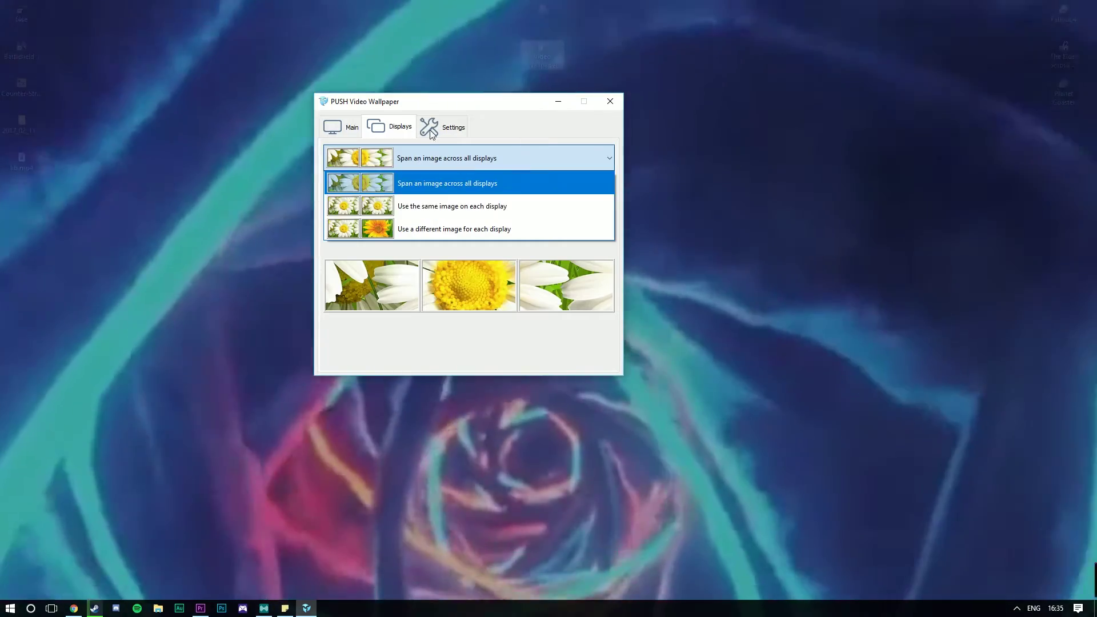
{"action": "left_click", "coordinate": [451, 182]}
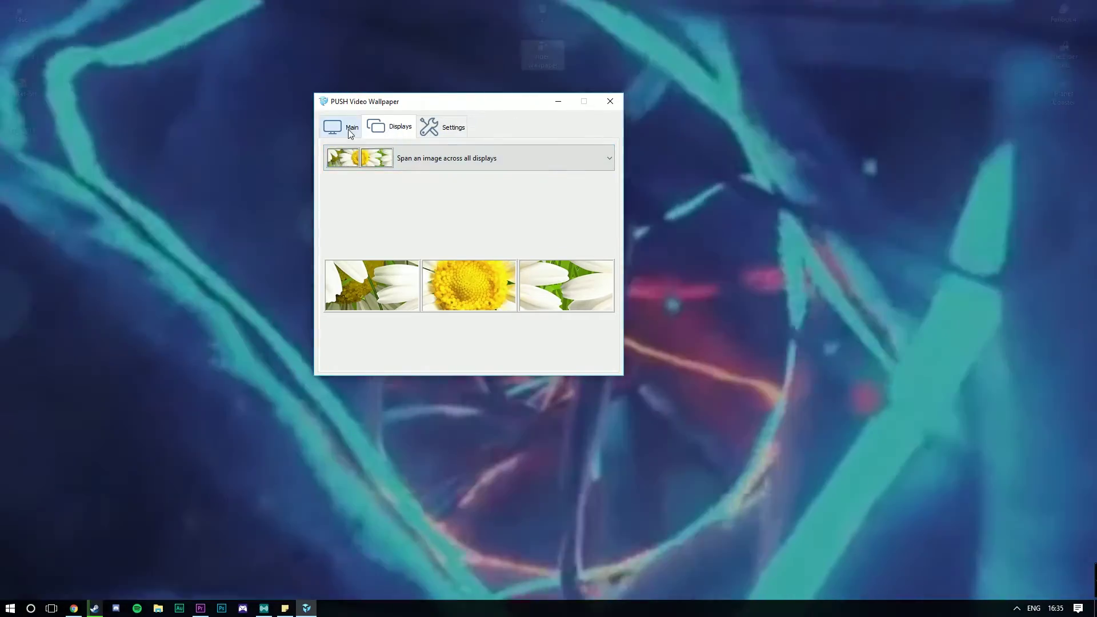
{"action": "left_click", "coordinate": [350, 130]}
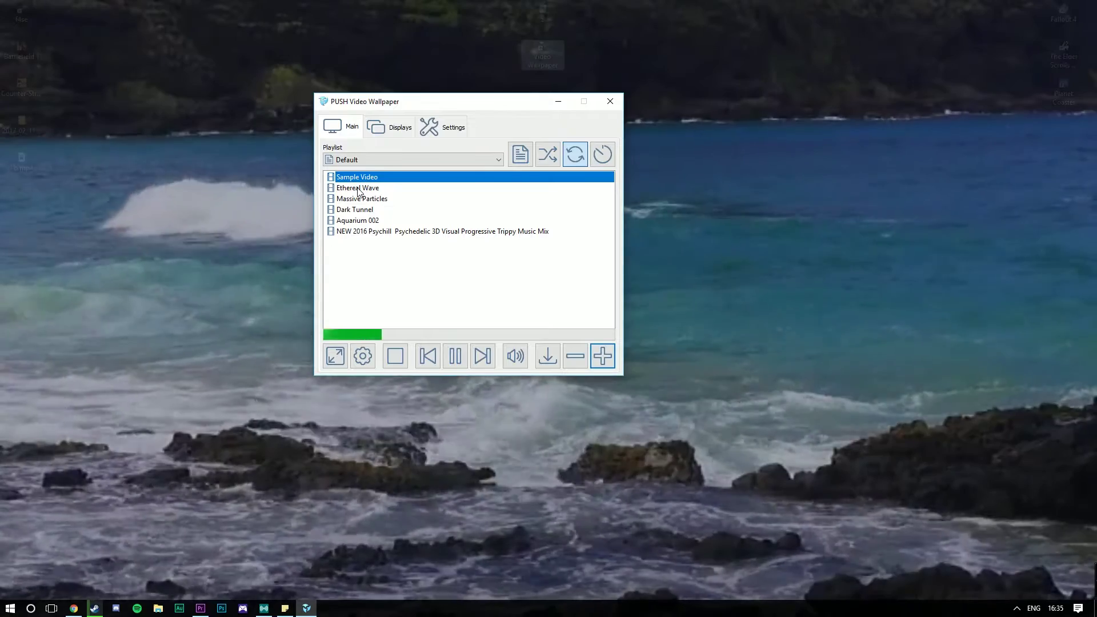
Try Ethereal Wave, Massive Particles and Dark Tunnel, then play Aquarium 002 as wallpaper
{"action": "double_click", "coordinate": [359, 188]}
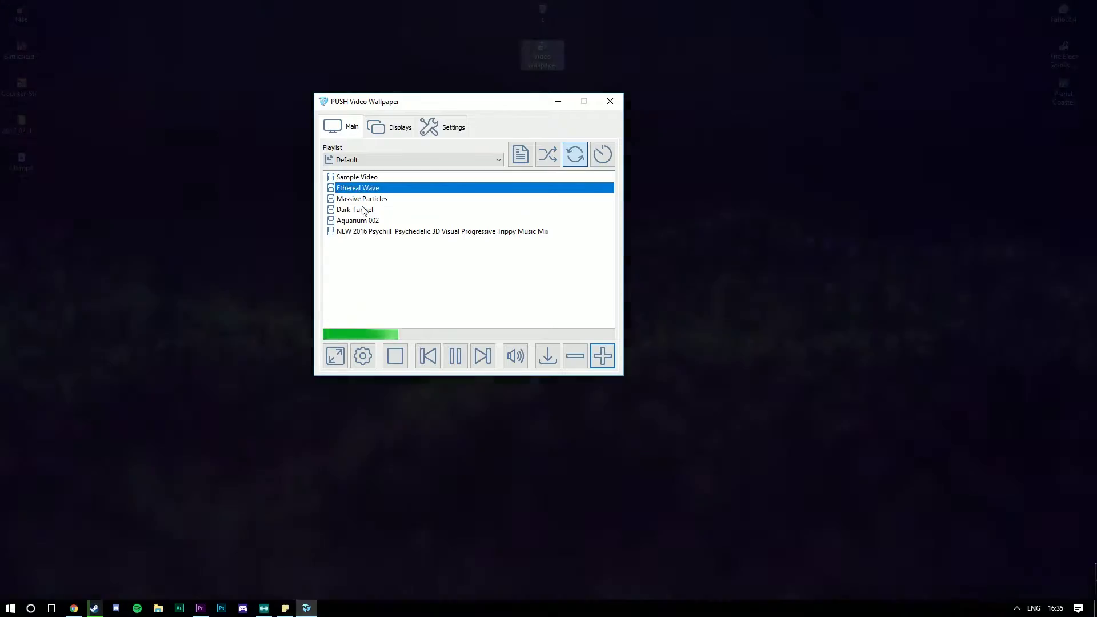
{"action": "double_click", "coordinate": [358, 199]}
{"action": "double_click", "coordinate": [358, 209]}
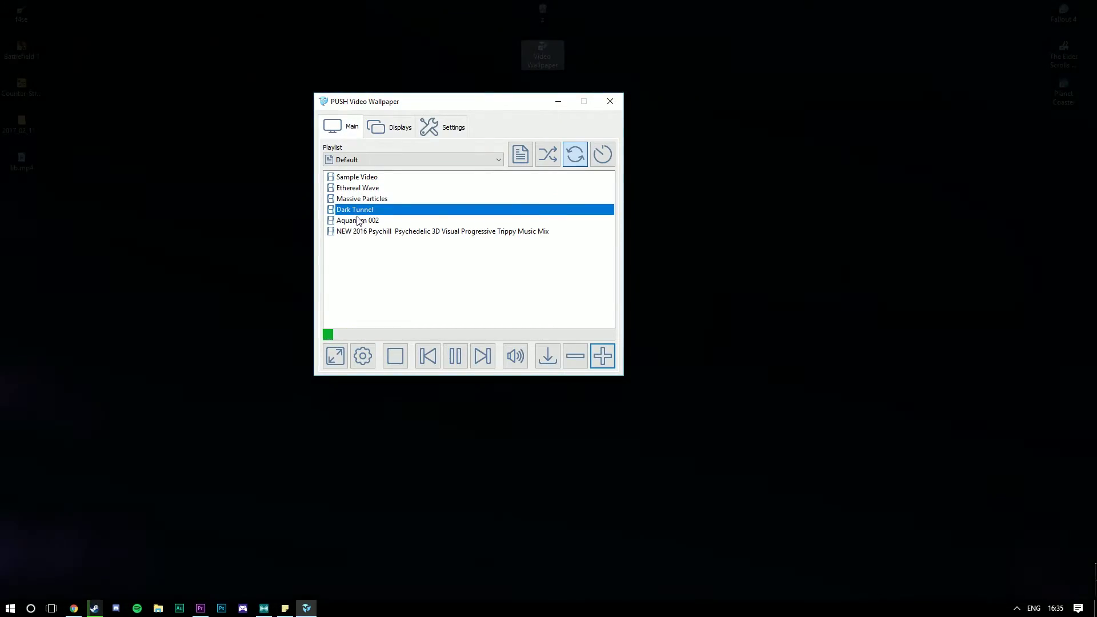
{"action": "double_click", "coordinate": [363, 222]}
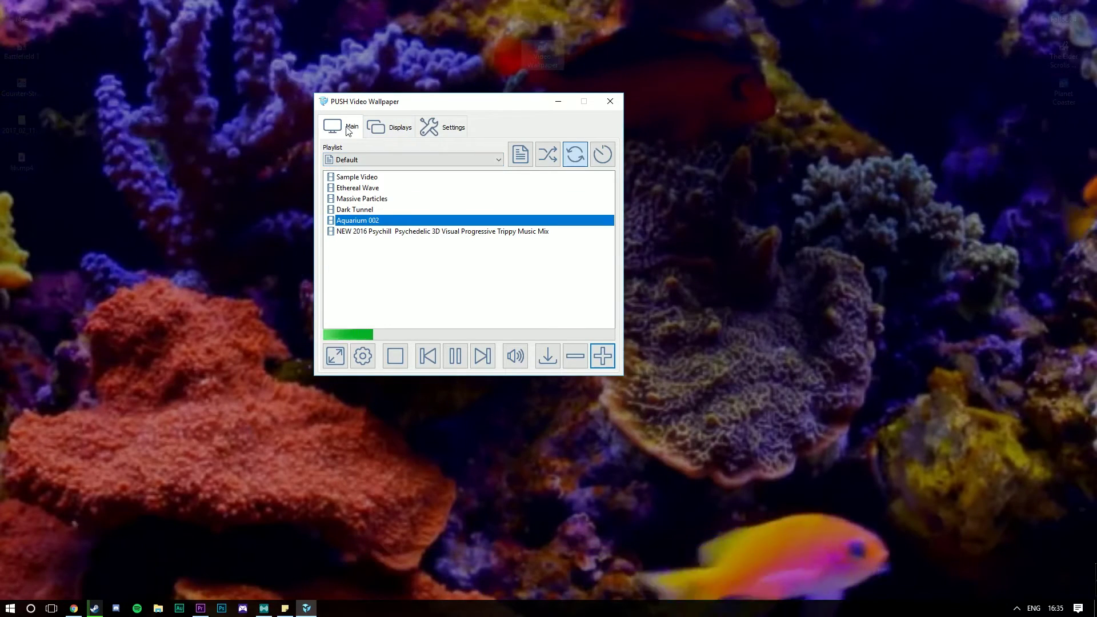
Set the display mode to 'Use the same image on each display' and move the window right
{"action": "left_click", "coordinate": [378, 160]}
{"action": "left_click", "coordinate": [371, 129]}
{"action": "left_click", "coordinate": [391, 127]}
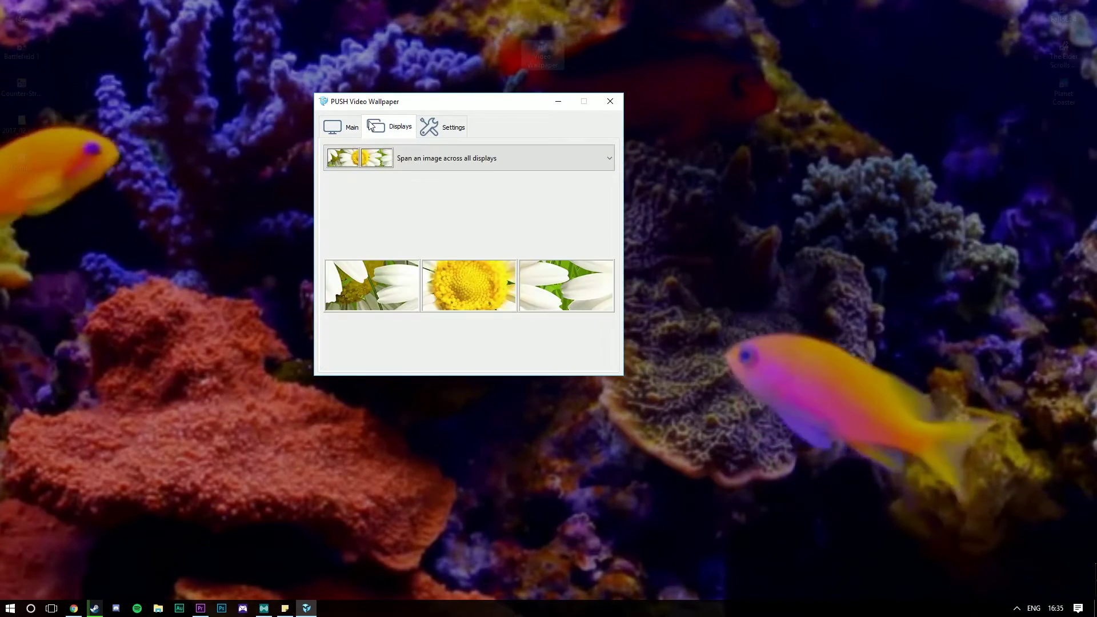
{"action": "left_click", "coordinate": [368, 158]}
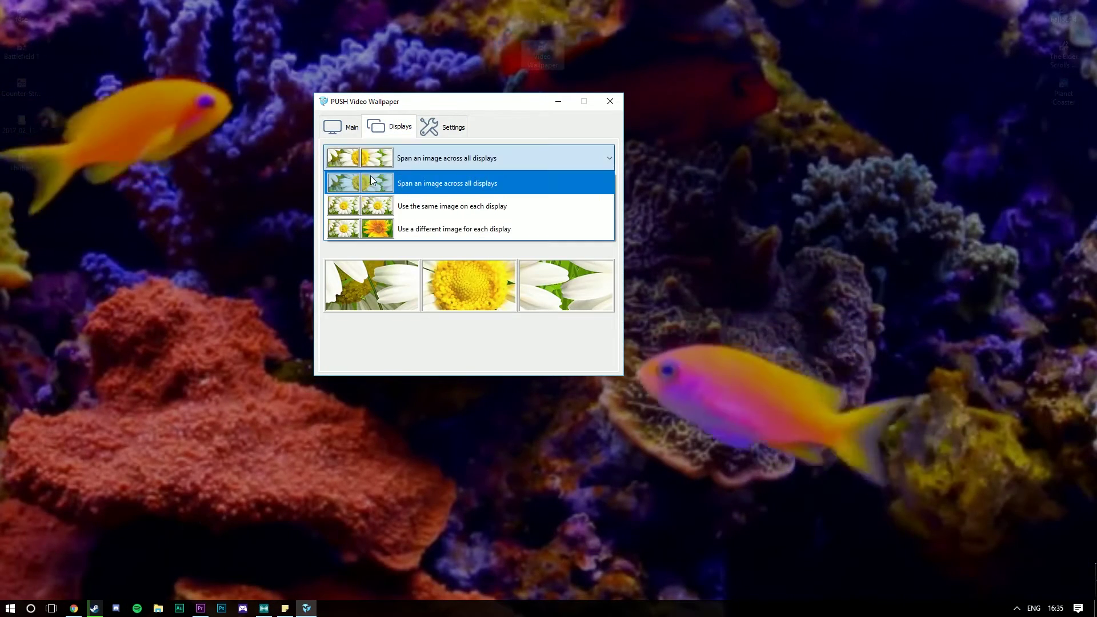
{"action": "left_click", "coordinate": [382, 211]}
{"action": "left_click", "coordinate": [346, 131]}
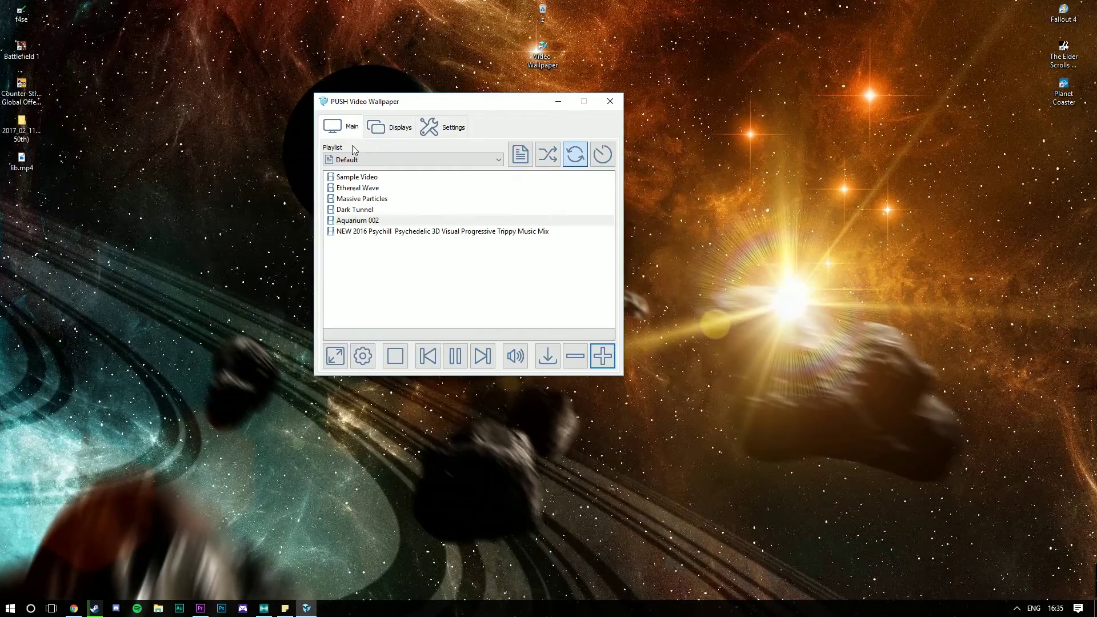
{"action": "left_click_drag", "start_coordinate": [460, 107], "coordinate": [650, 144]}
Hide the app window, then reopen it from the system tray and move it up-left
{"action": "left_click", "coordinate": [748, 130]}
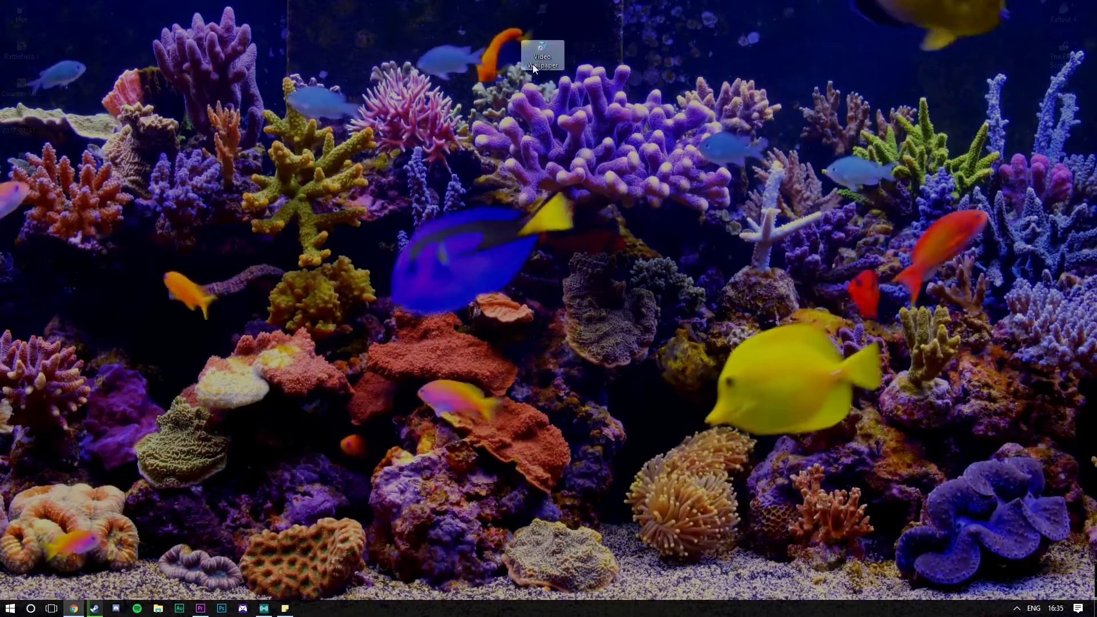
{"action": "left_click", "coordinate": [1017, 608]}
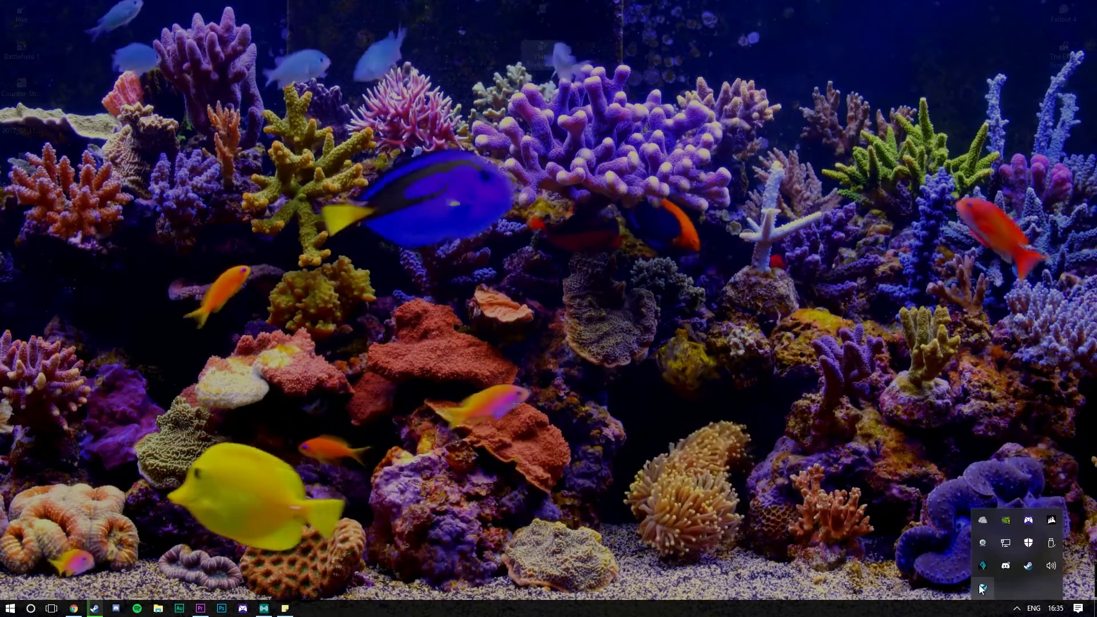
{"action": "left_click", "coordinate": [980, 586]}
{"action": "left_click_drag", "start_coordinate": [640, 133], "coordinate": [465, 26]}
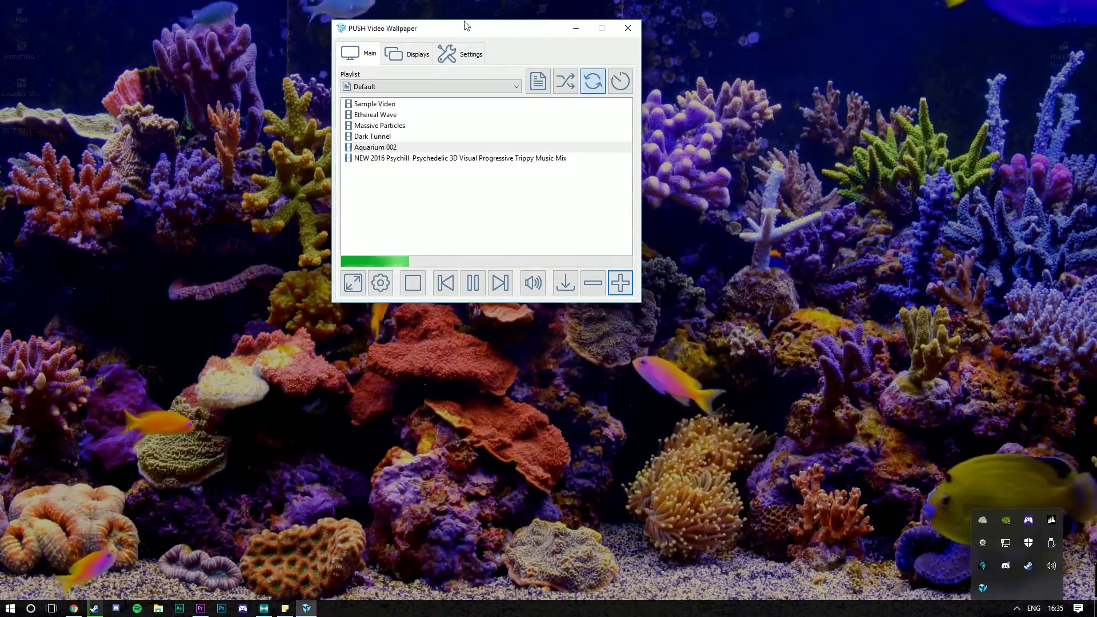
{"action": "left_click", "coordinate": [351, 55]}
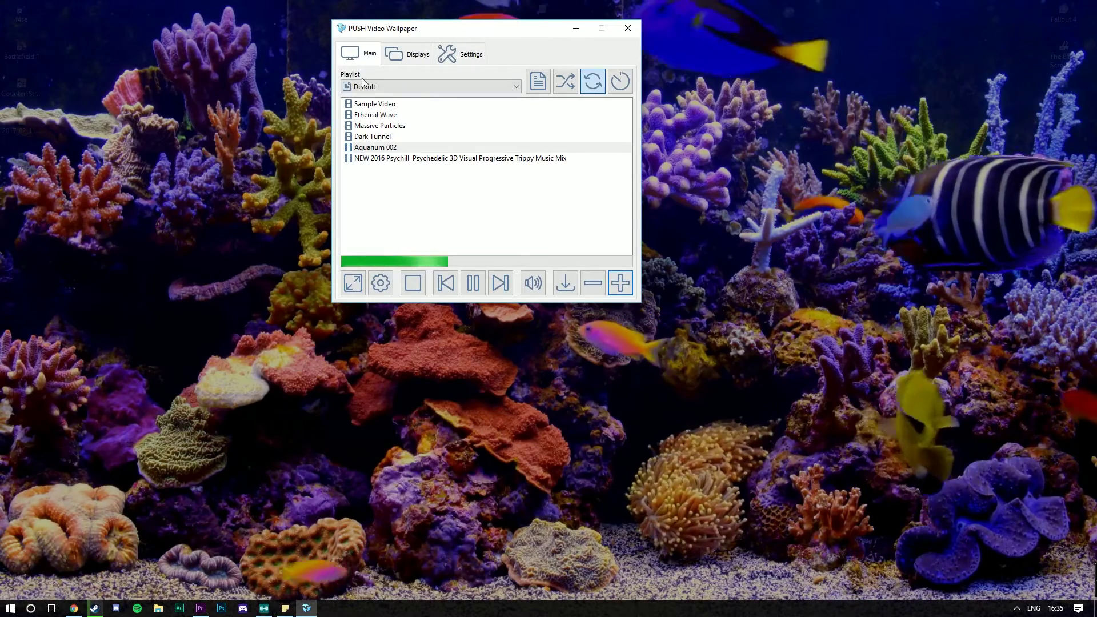
Review the display modes and keep 'Use the same image on each display'
{"action": "left_click", "coordinate": [407, 54]}
{"action": "left_click", "coordinate": [394, 84]}
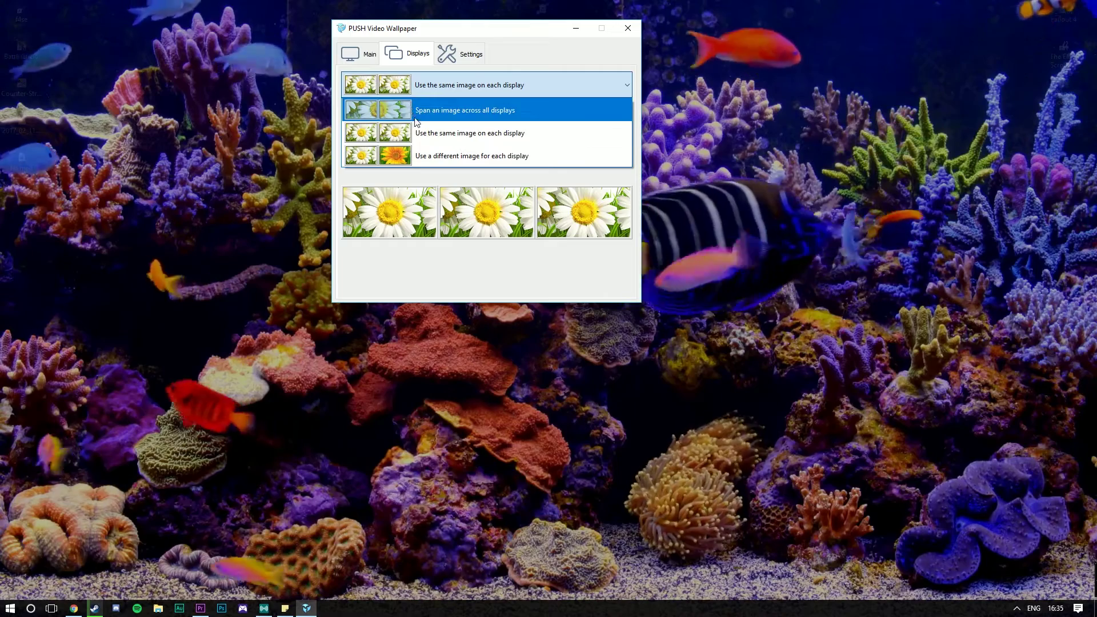
{"action": "left_click", "coordinate": [416, 133]}
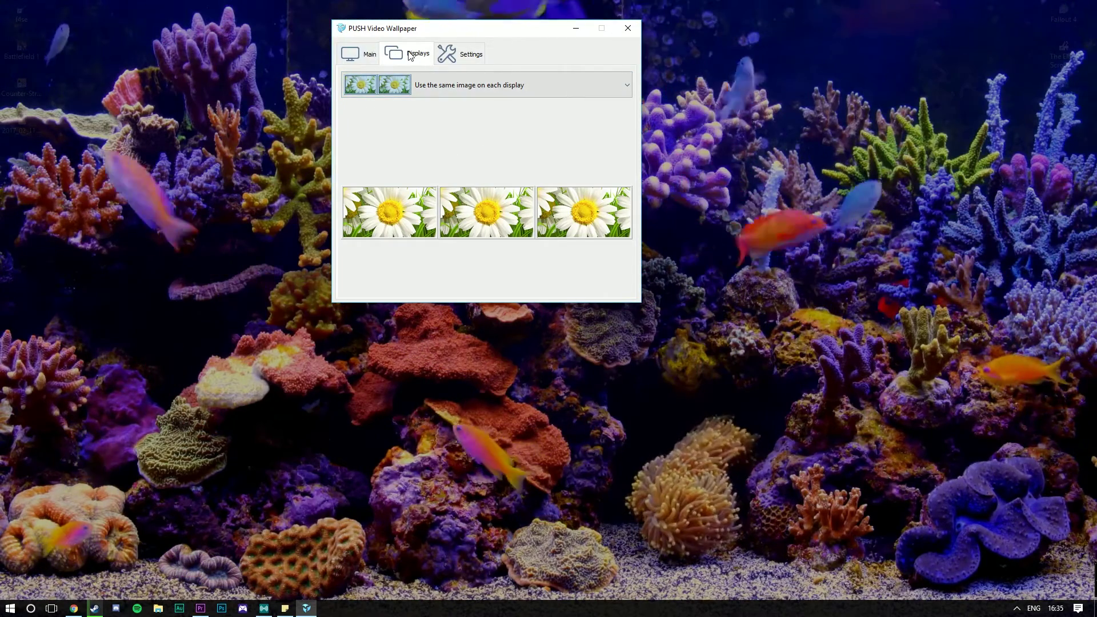
{"action": "left_click", "coordinate": [349, 58]}
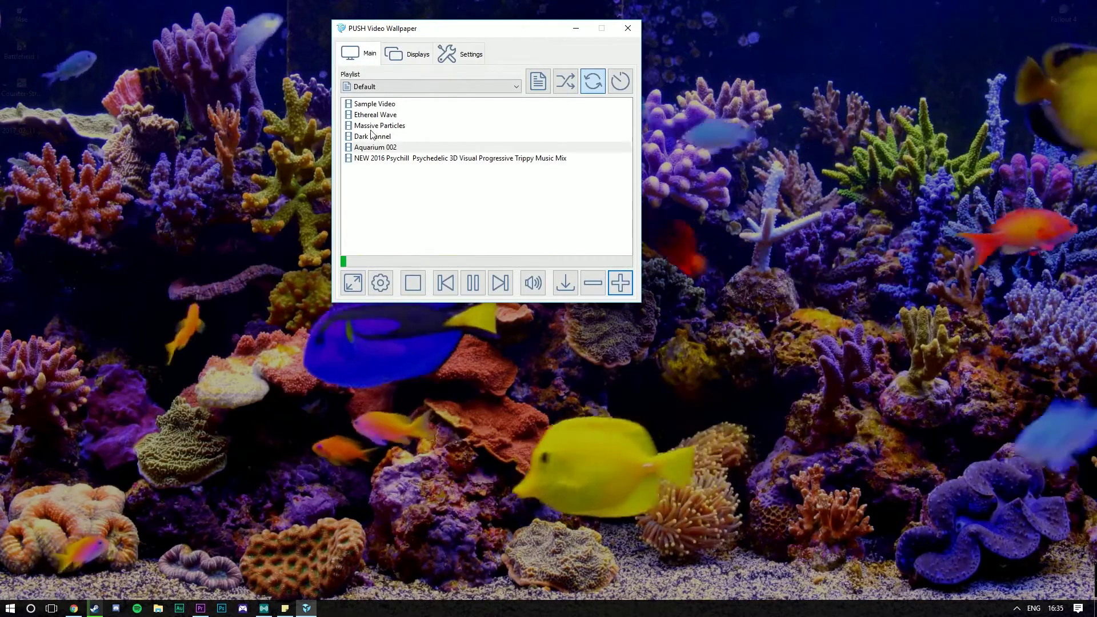
Play the Psychill video muted and delete the other videos, including Aquarium 002, from the playlist
{"action": "double_click", "coordinate": [416, 159]}
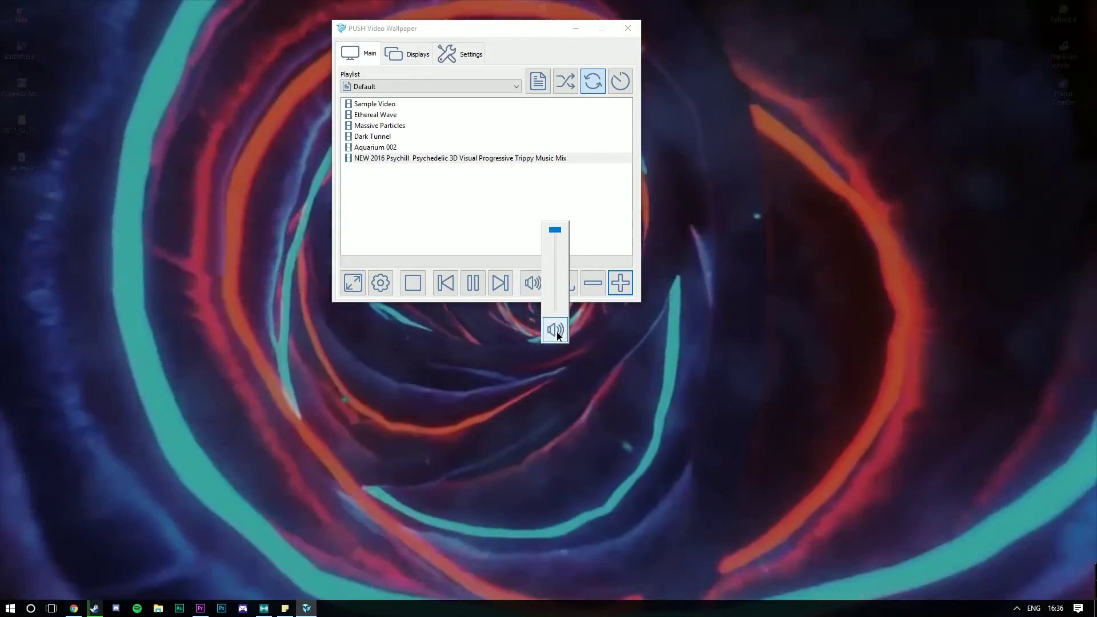
{"action": "left_click", "coordinate": [555, 331]}
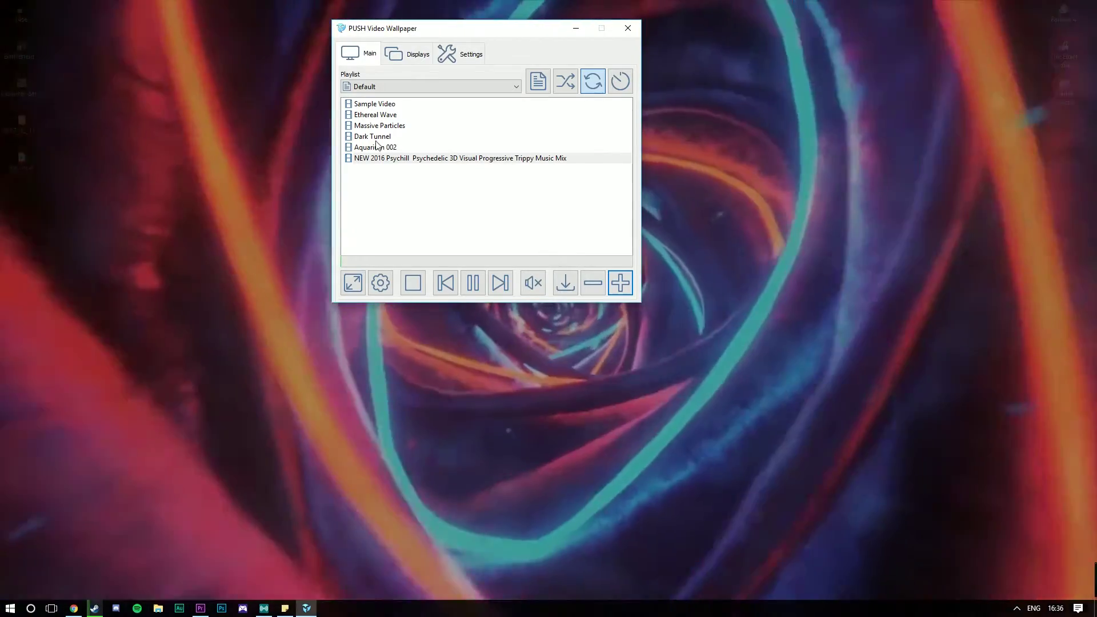
{"action": "double_click", "coordinate": [450, 146]}
{"action": "double_click", "coordinate": [374, 105]}
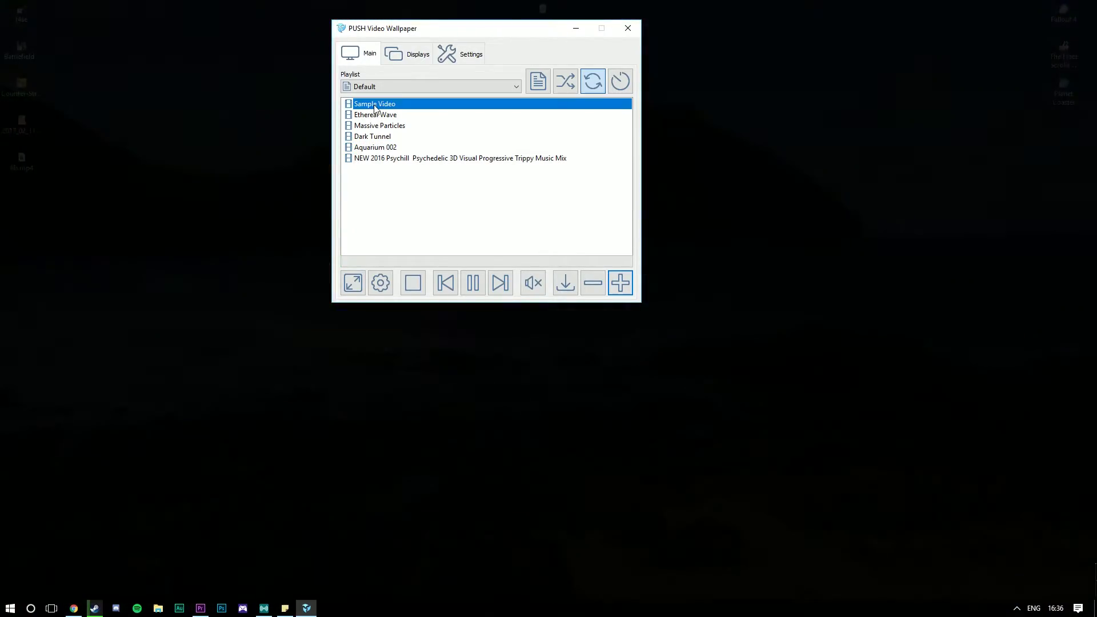
{"action": "key", "text": "Delete"}
{"action": "key", "text": "Delete"}
{"action": "key", "text": "Delete"}
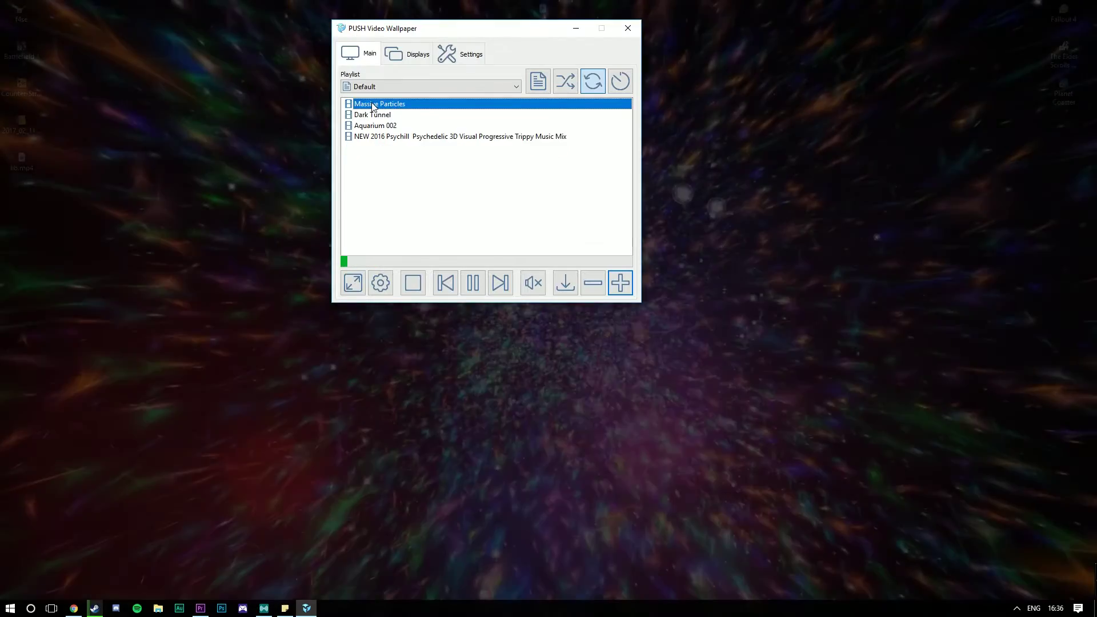
{"action": "key", "text": "Delete"}
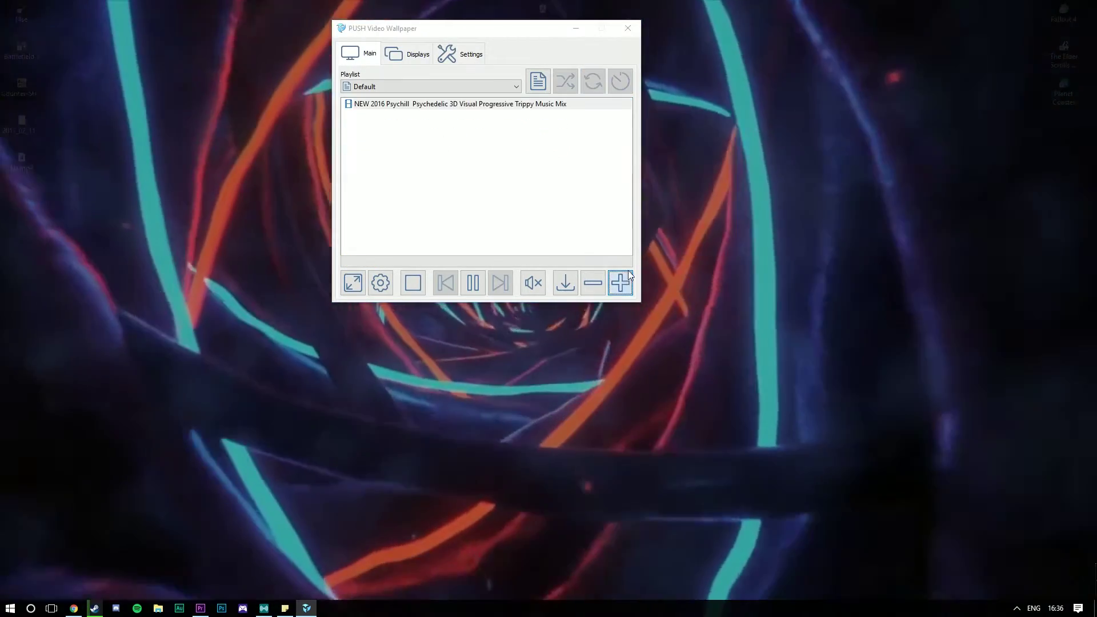
Add 'The Space We Live In - FULL HD Video' from Downloads and play it as wallpaper
{"action": "left_click", "coordinate": [628, 278]}
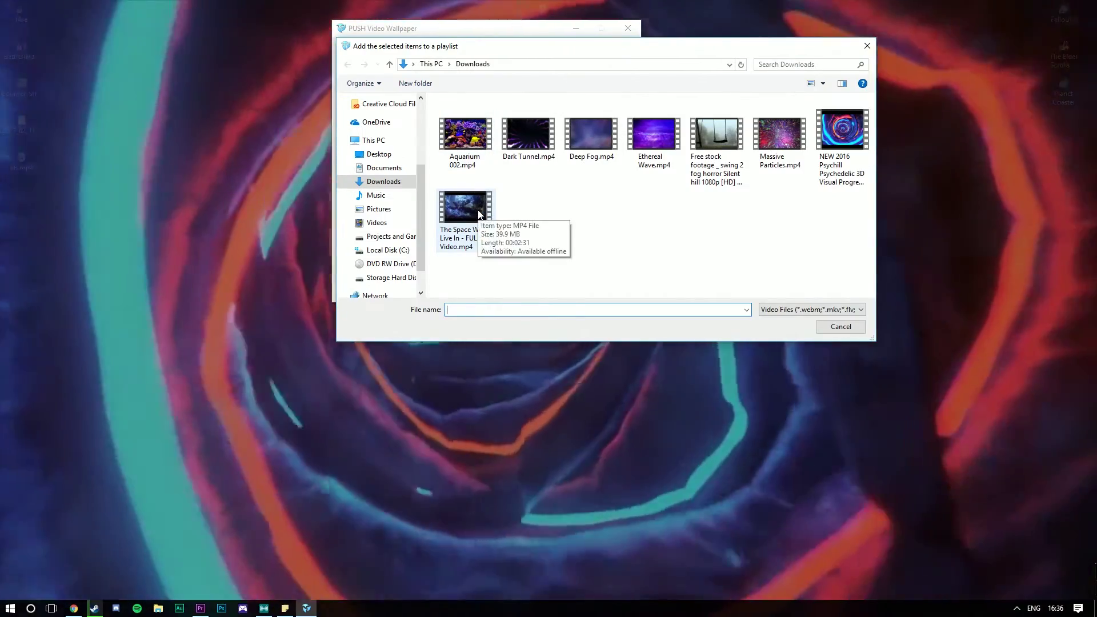
{"action": "double_click", "coordinate": [478, 212]}
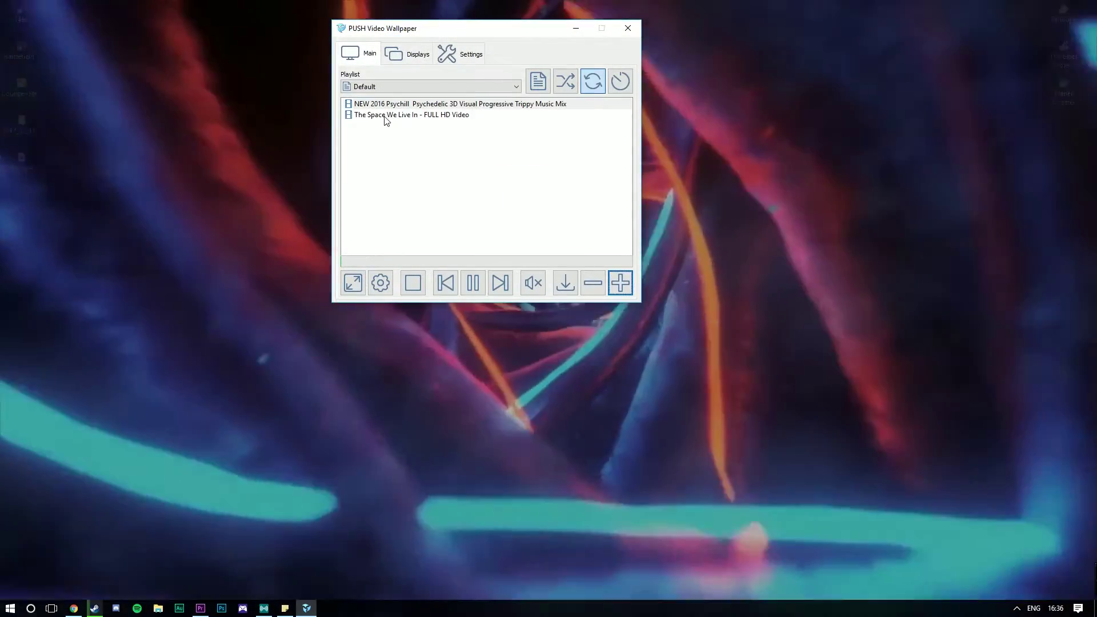
{"action": "double_click", "coordinate": [386, 115]}
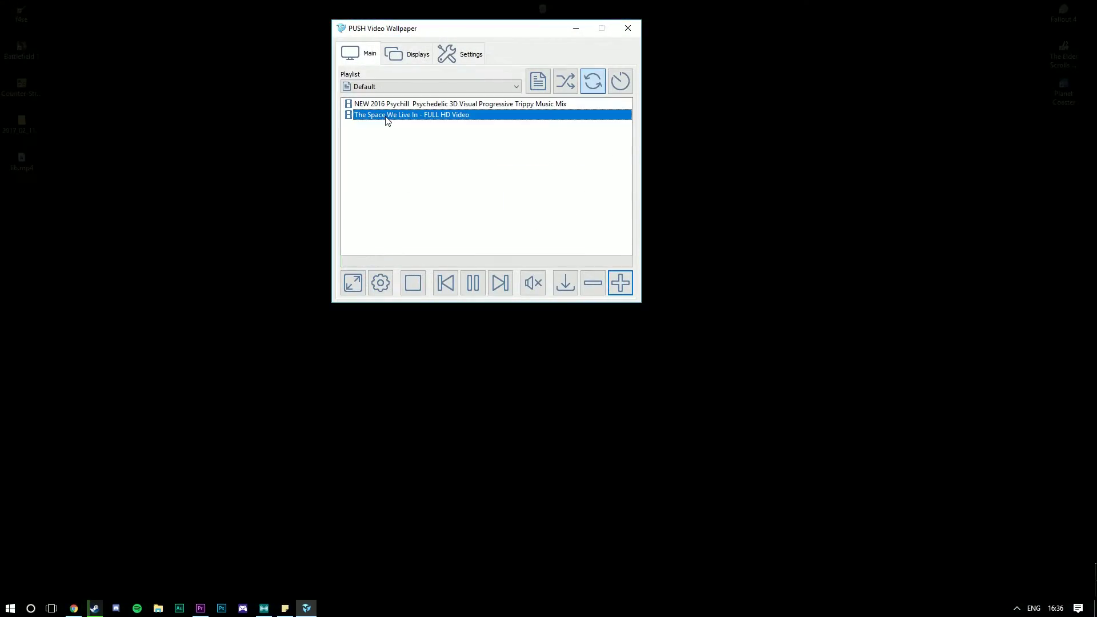
{"action": "left_click_drag", "start_coordinate": [461, 35], "coordinate": [413, 92]}
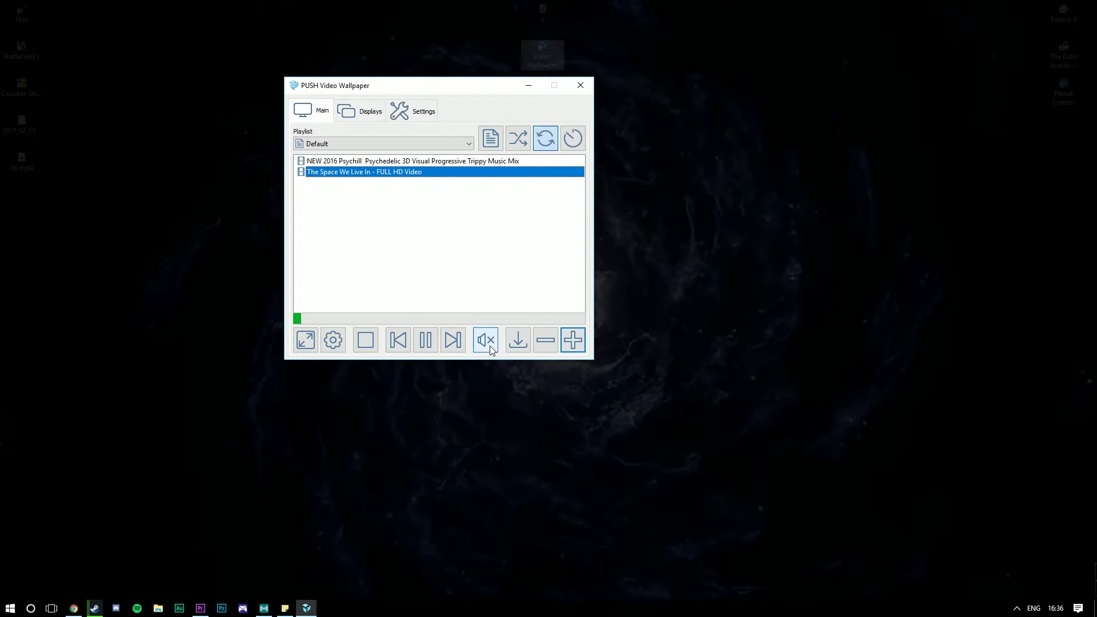
In Settings > Pause, switch the full-screen pause rule from App to Video
{"action": "left_click_drag", "start_coordinate": [450, 85], "coordinate": [436, 107]}
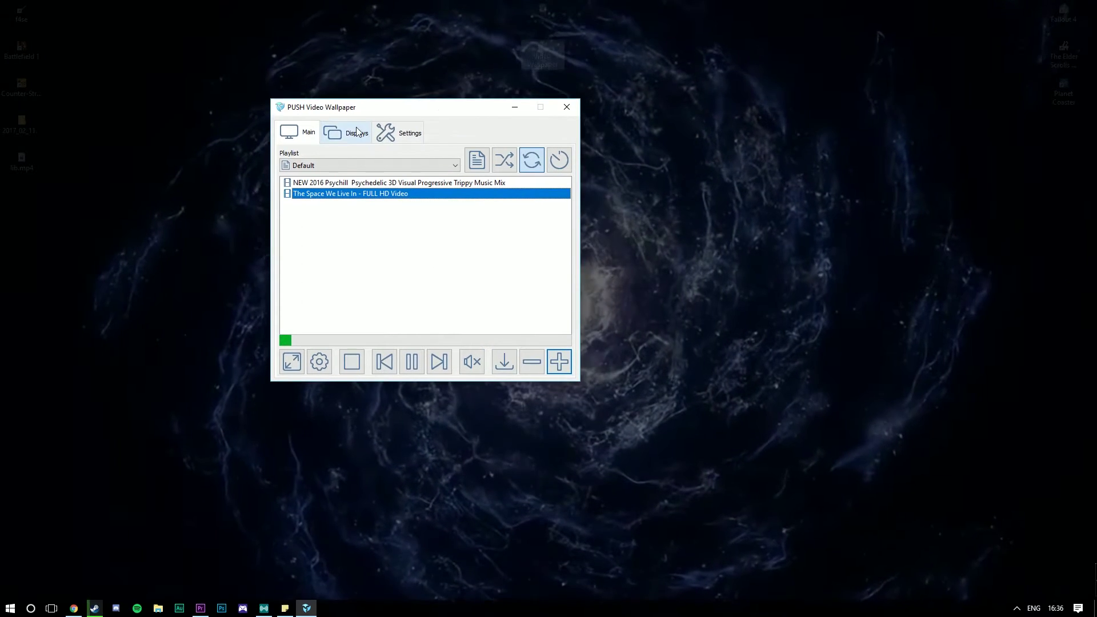
{"action": "left_click", "coordinate": [357, 131]}
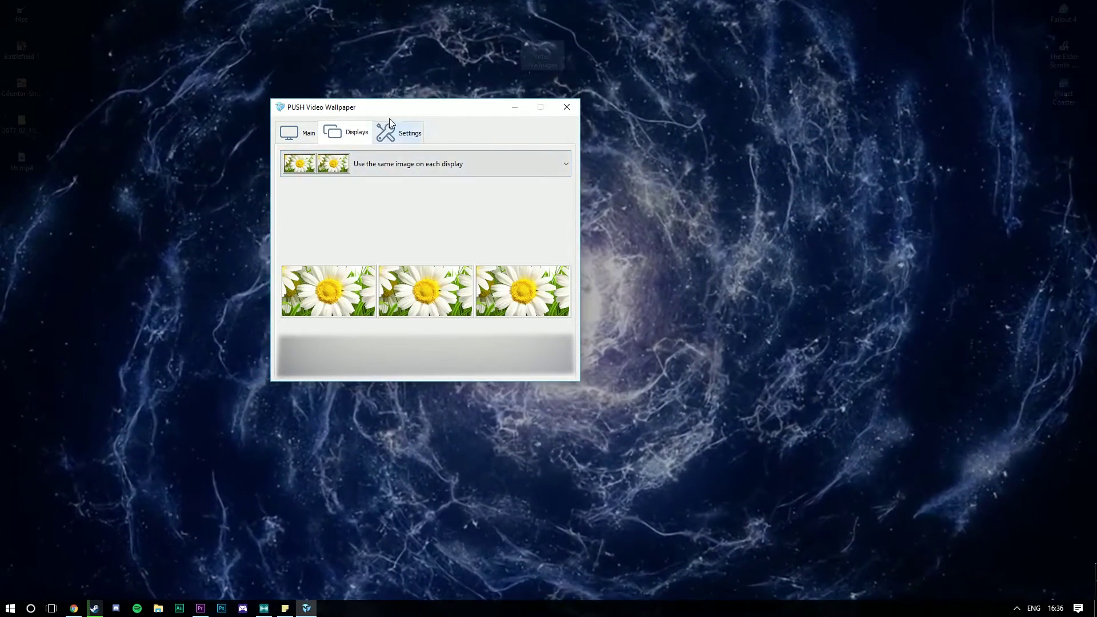
{"action": "left_click", "coordinate": [394, 131]}
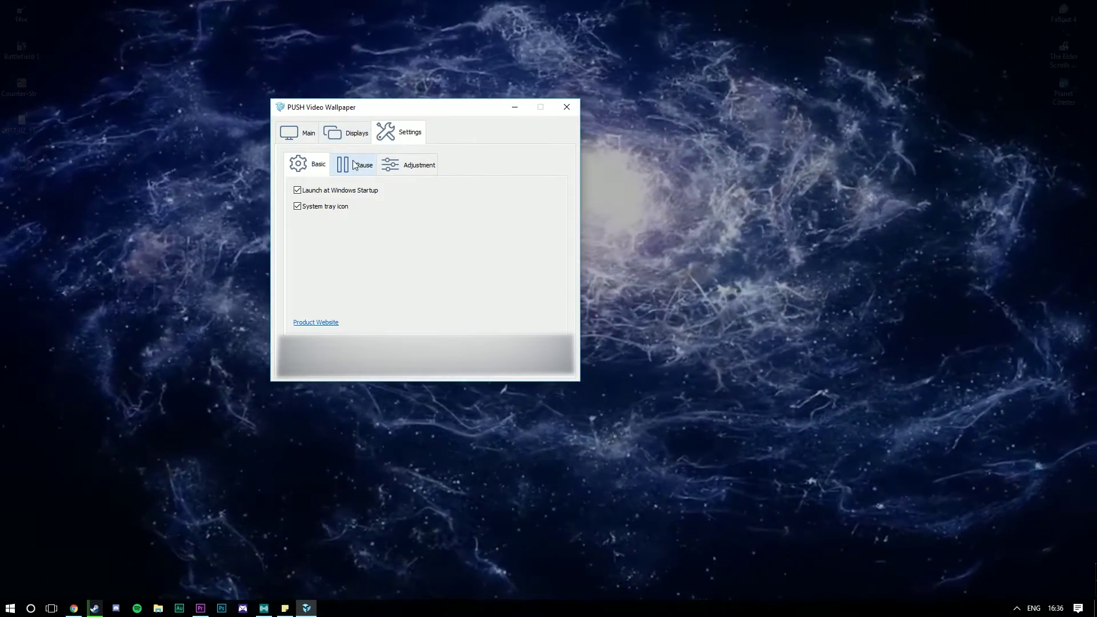
{"action": "left_click", "coordinate": [352, 162]}
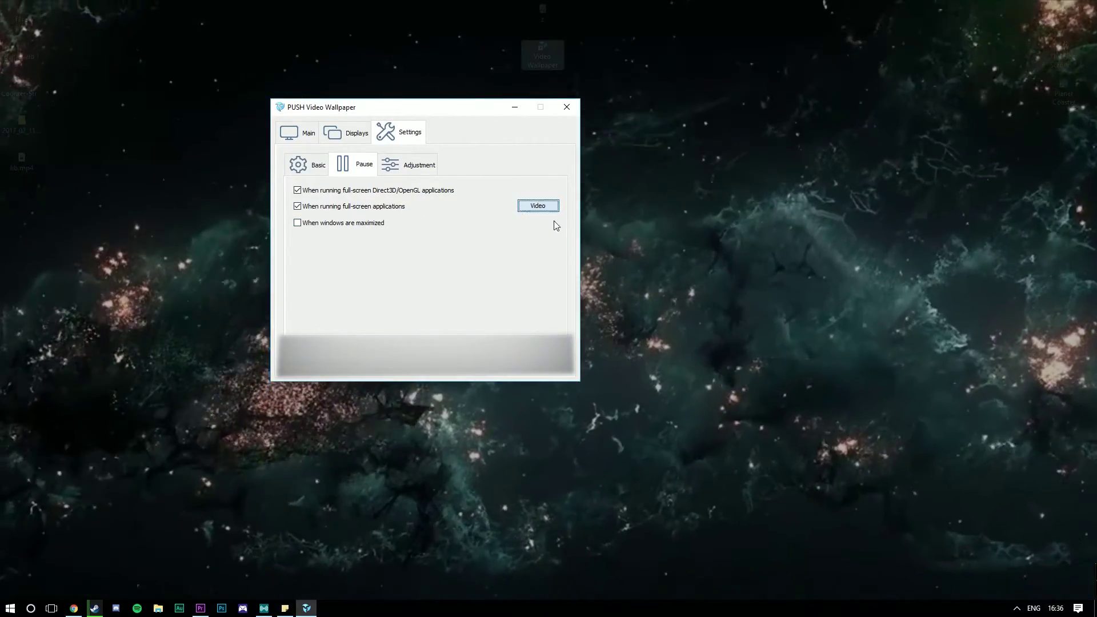
{"action": "left_click", "coordinate": [540, 208]}
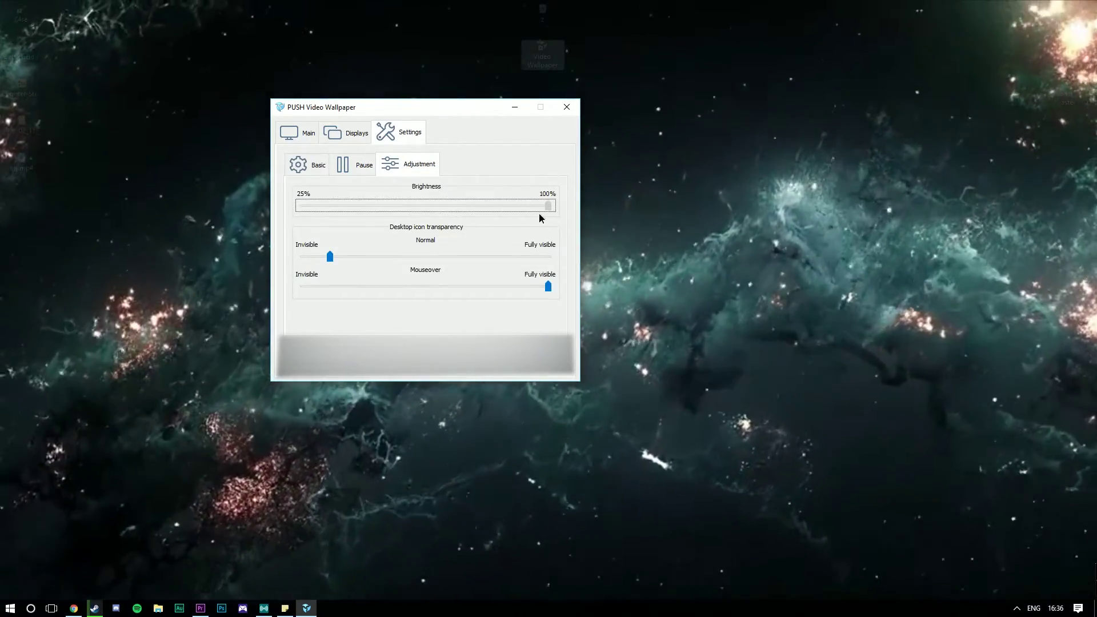
Set wallpaper brightness to about halfway and slide Normal icon transparency toward Invisible
{"action": "left_click_drag", "start_coordinate": [522, 207], "coordinate": [263, 221]}
{"action": "left_click_drag", "start_coordinate": [419, 213], "coordinate": [468, 211]}
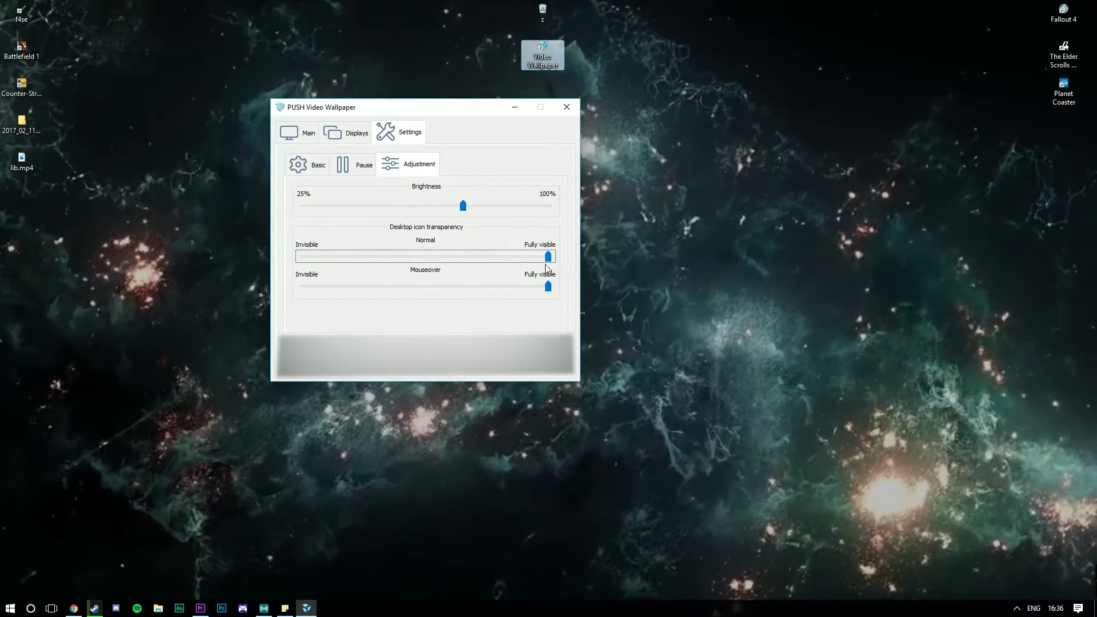
{"action": "left_click_drag", "start_coordinate": [493, 267], "coordinate": [369, 275]}
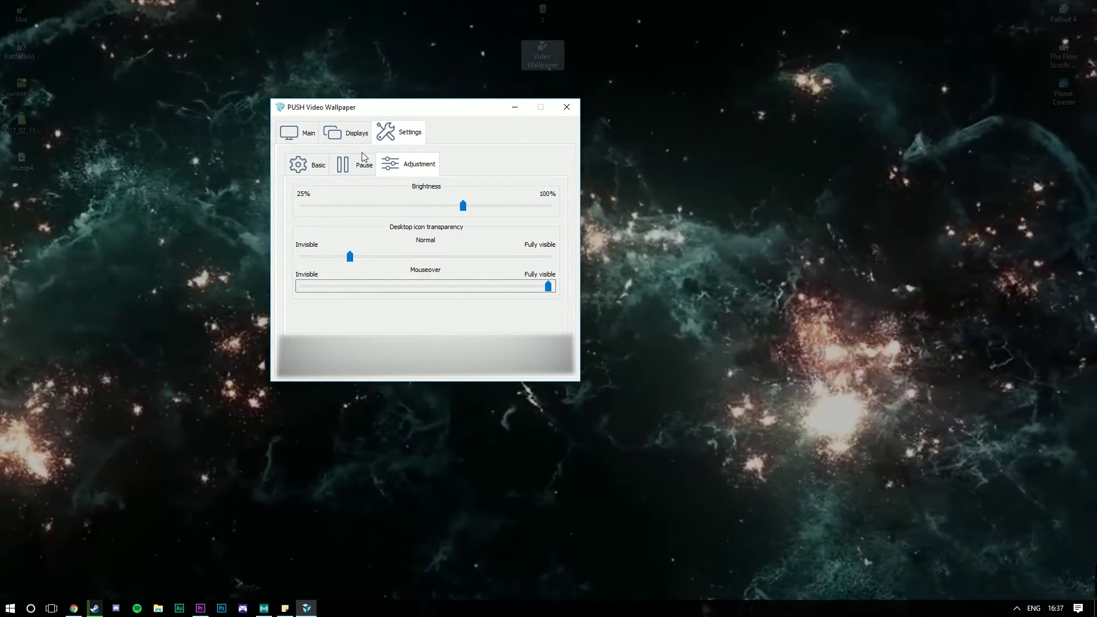
Return to the playlist and resume playing the wallpaper video
{"action": "left_click", "coordinate": [365, 165]}
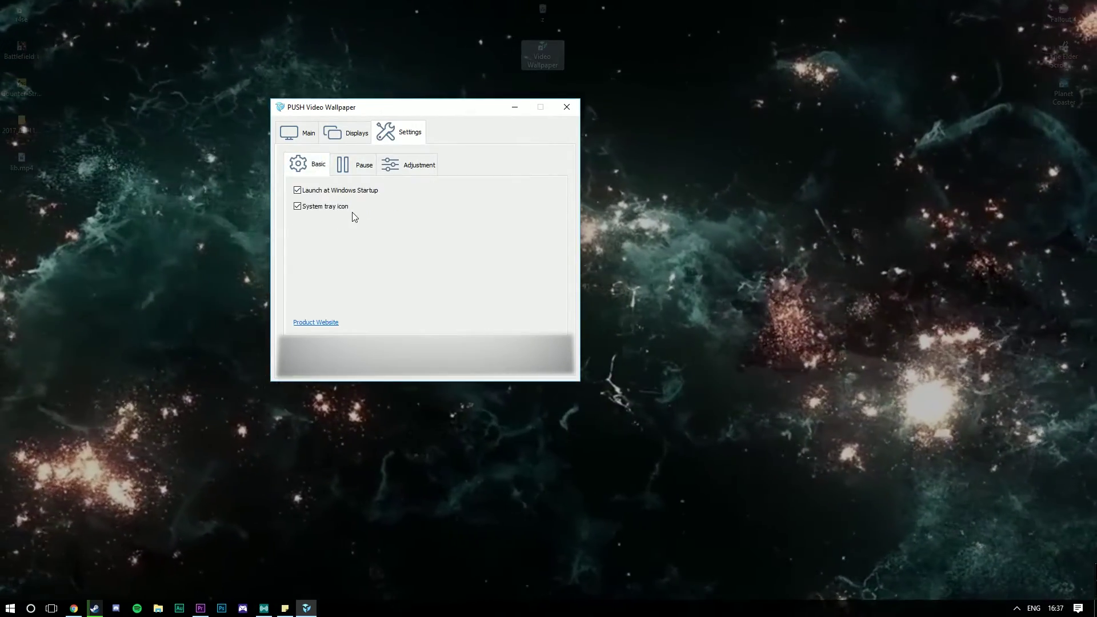
{"action": "left_click", "coordinate": [350, 133]}
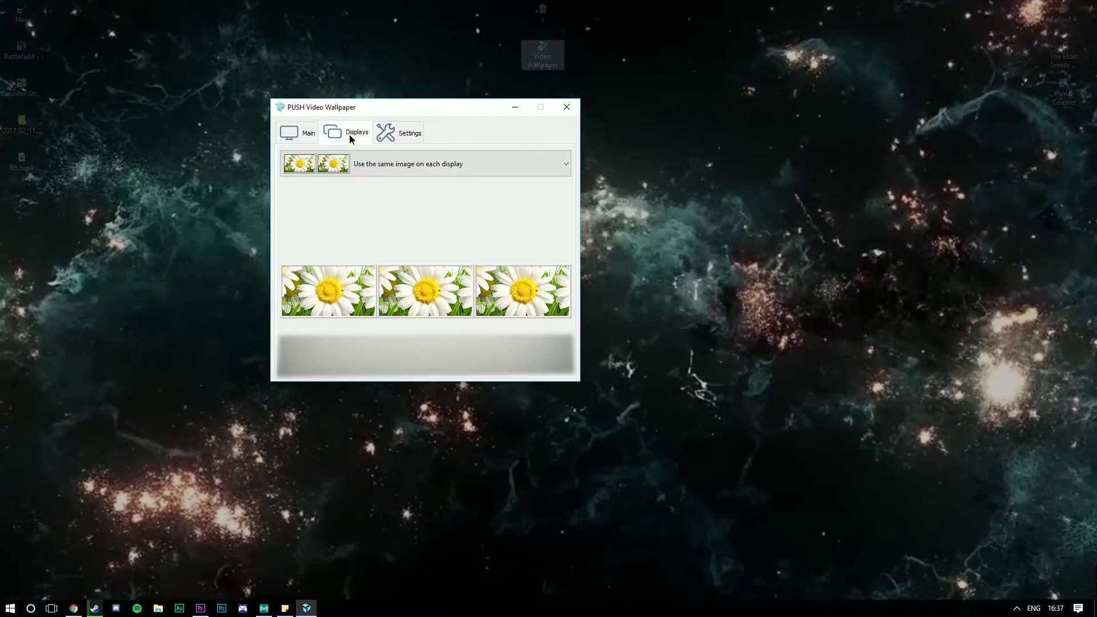
{"action": "left_click", "coordinate": [308, 133]}
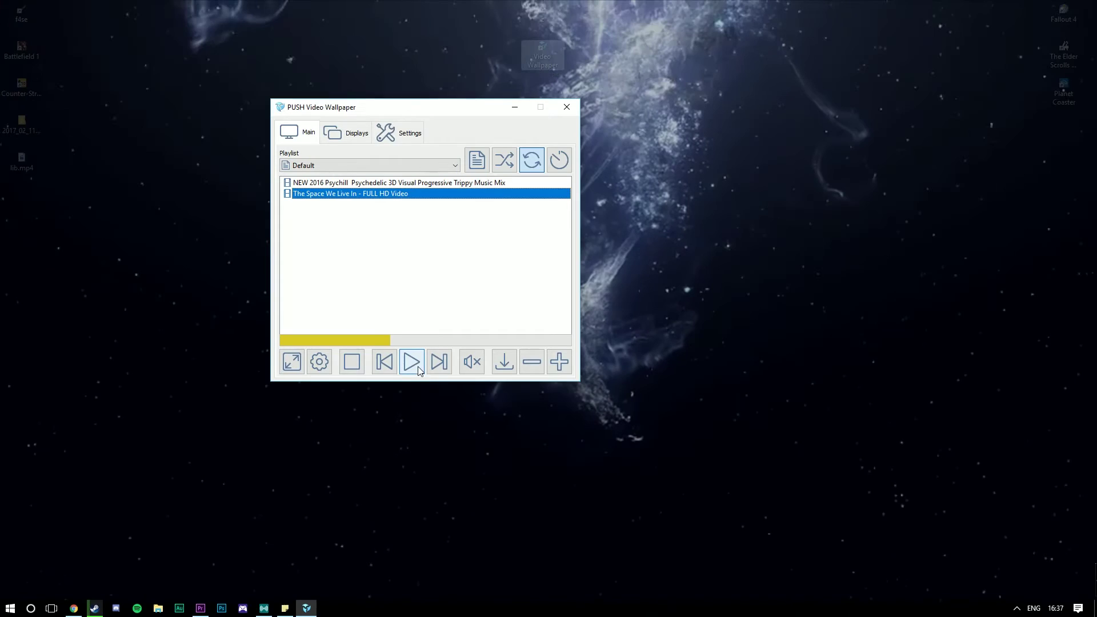
{"action": "left_click", "coordinate": [417, 365]}
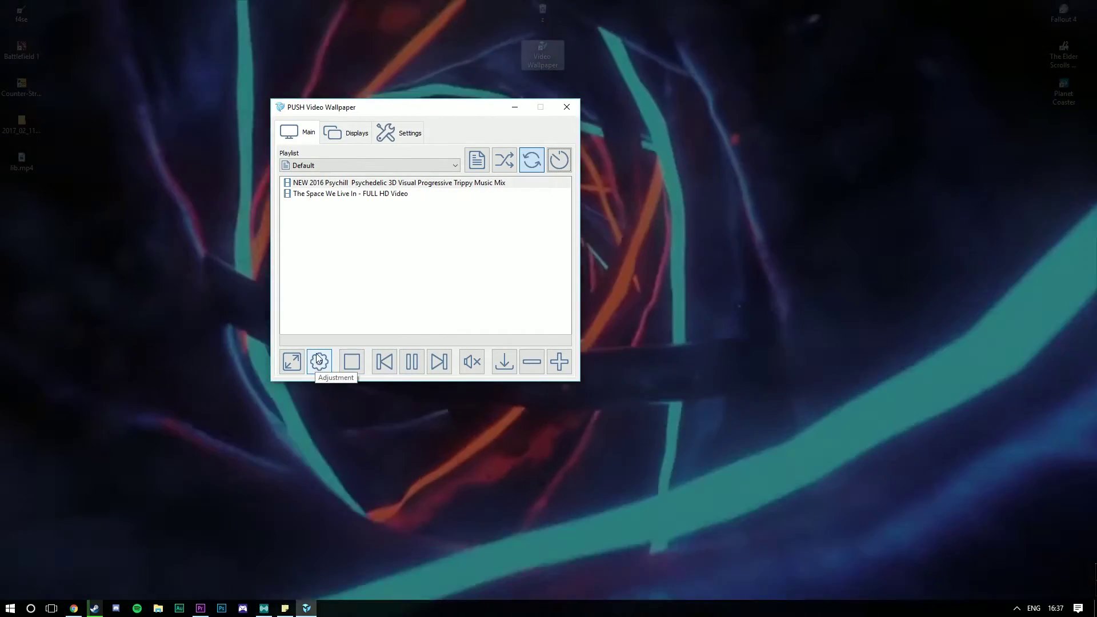
Try playback speeds 0.25 and 2, reset to Normal, and play 'The Space We Live In'
{"action": "left_click", "coordinate": [326, 357]}
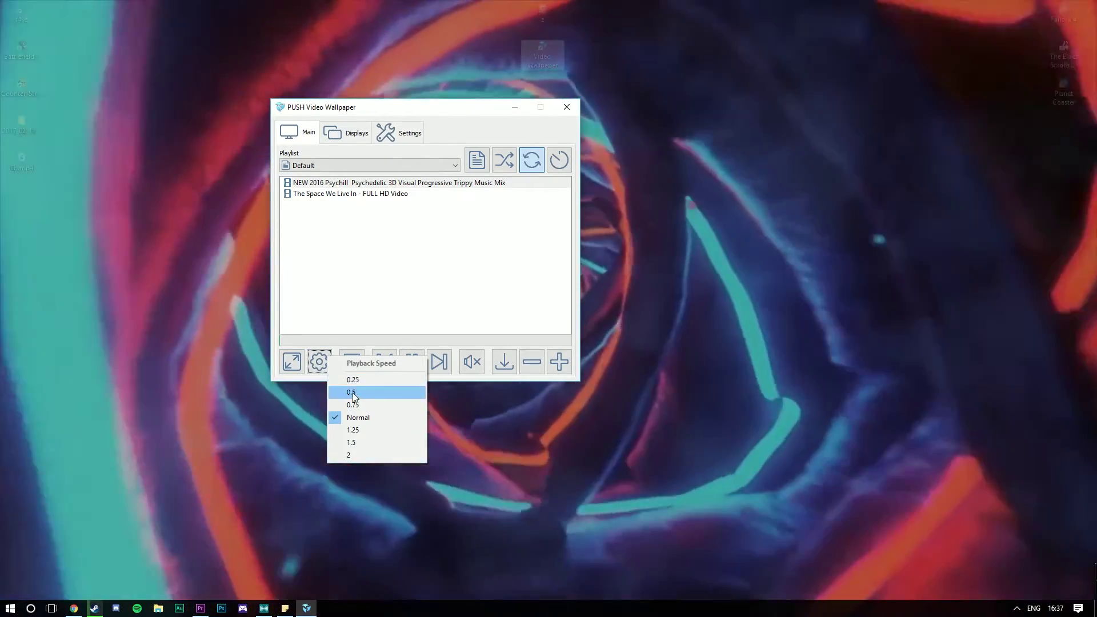
{"action": "left_click", "coordinate": [351, 381]}
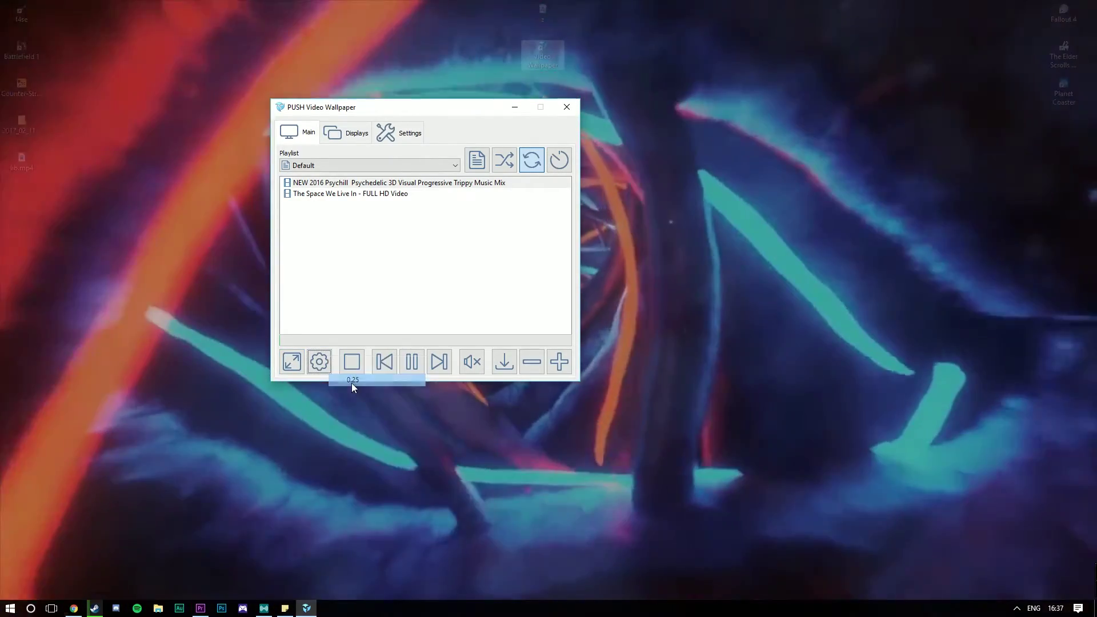
{"action": "left_click", "coordinate": [326, 360]}
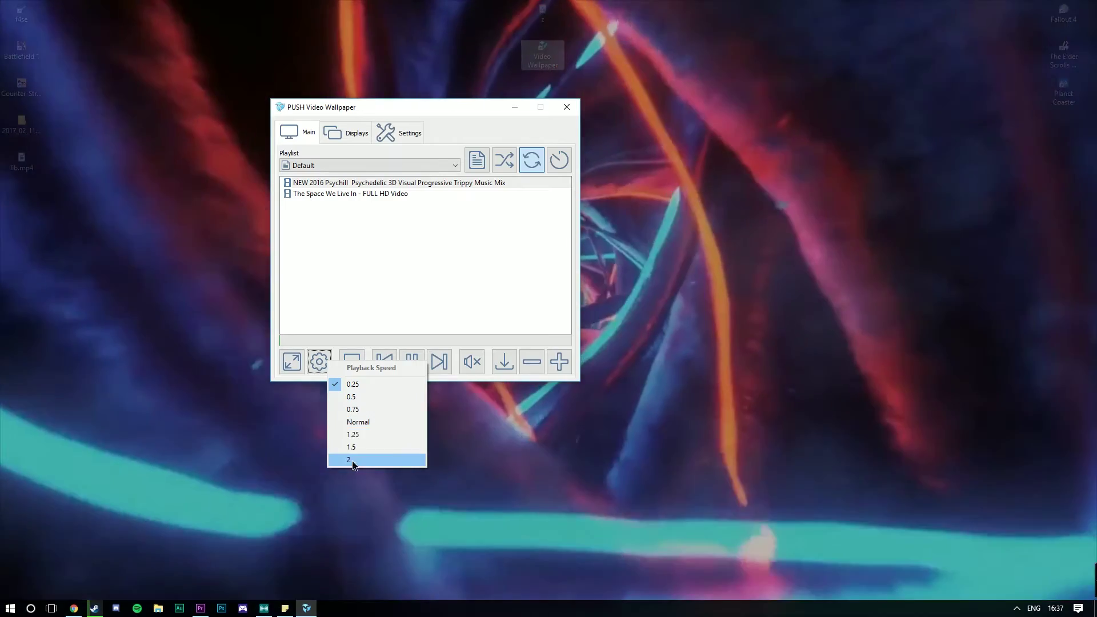
{"action": "left_click", "coordinate": [350, 460]}
{"action": "left_click", "coordinate": [318, 366]}
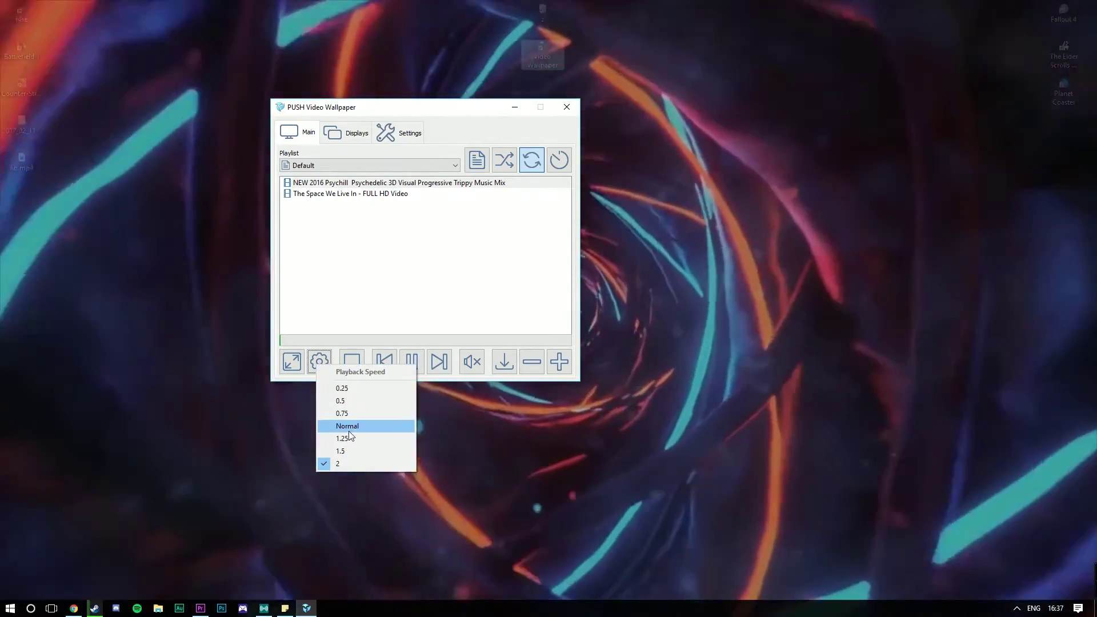
{"action": "left_click", "coordinate": [345, 425]}
{"action": "double_click", "coordinate": [318, 194]}
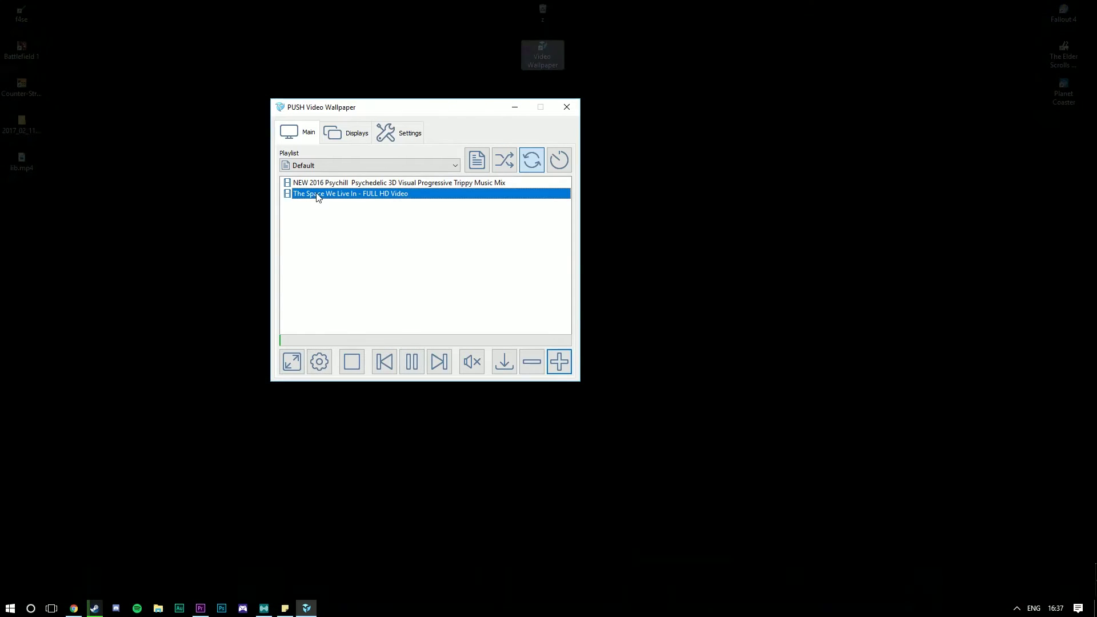
Try the Fit position for the space video, then switch it to Stretch
{"action": "left_click", "coordinate": [292, 365]}
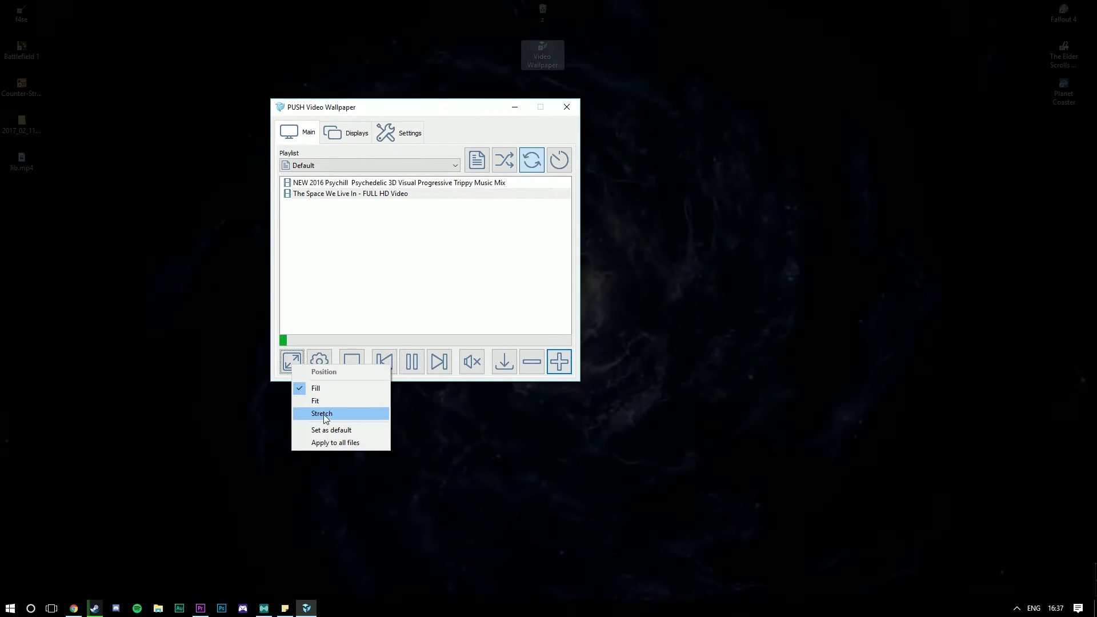
{"action": "left_click", "coordinate": [316, 400]}
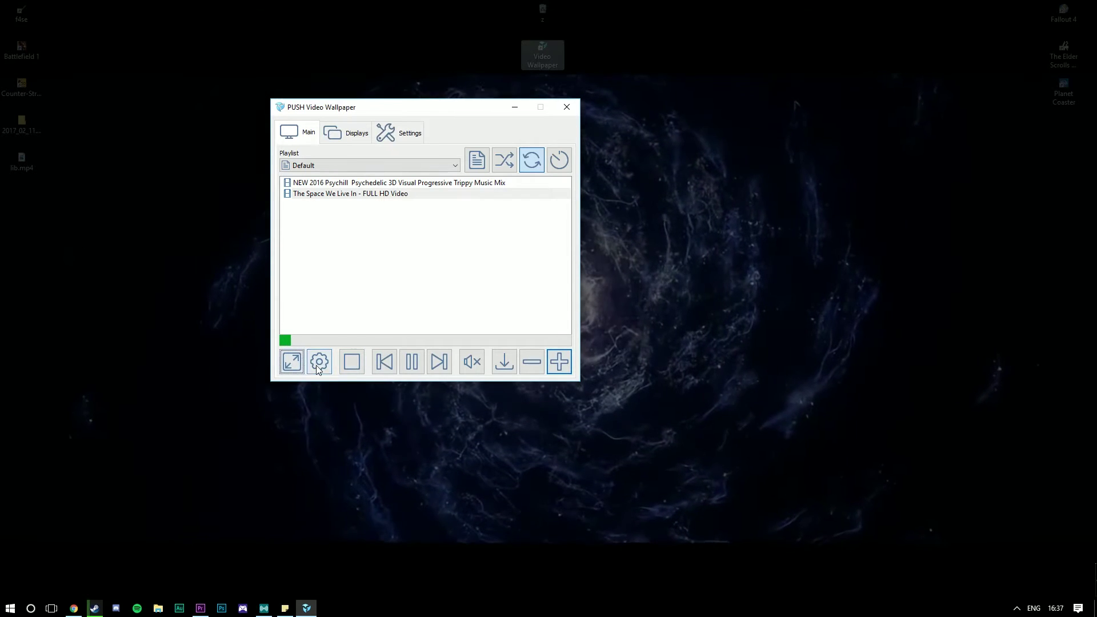
{"action": "left_click", "coordinate": [318, 364]}
{"action": "left_click", "coordinate": [292, 365]}
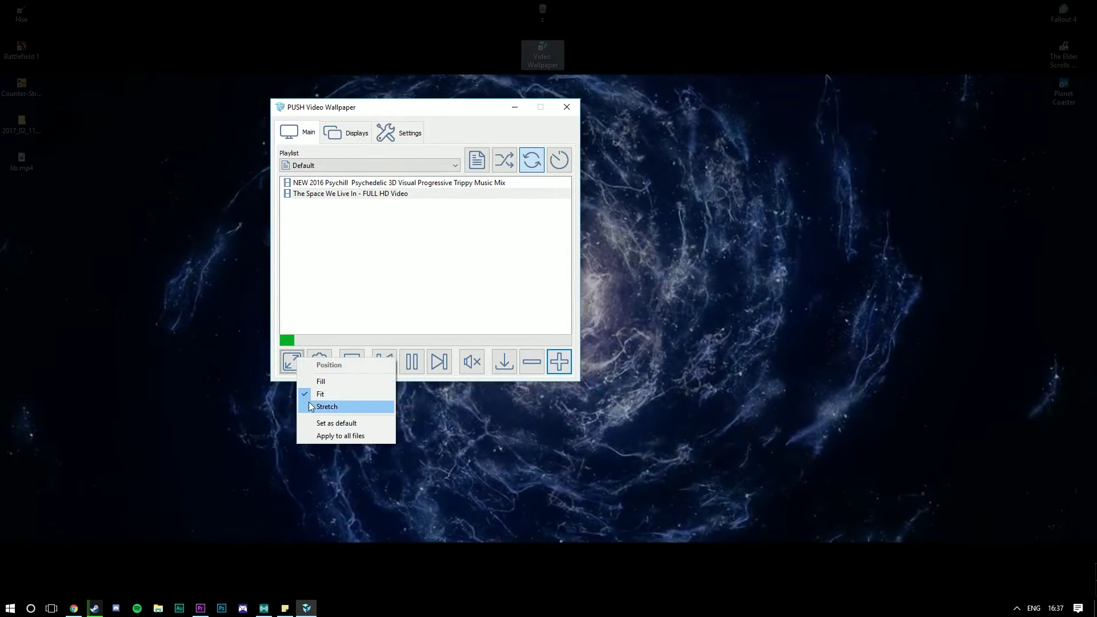
{"action": "left_click", "coordinate": [309, 402]}
{"action": "left_click", "coordinate": [292, 365]}
{"action": "left_click", "coordinate": [313, 407]}
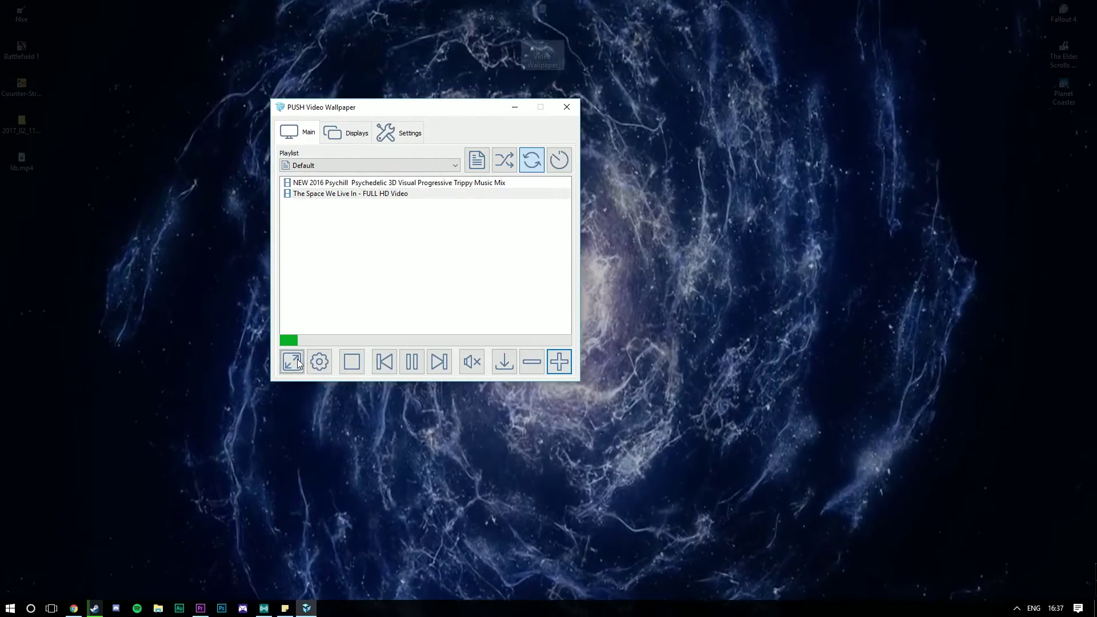
Compare Fill against Stretch, end on Stretch, and move the window to the lower right
{"action": "left_click", "coordinate": [292, 365]}
{"action": "left_click", "coordinate": [312, 383]}
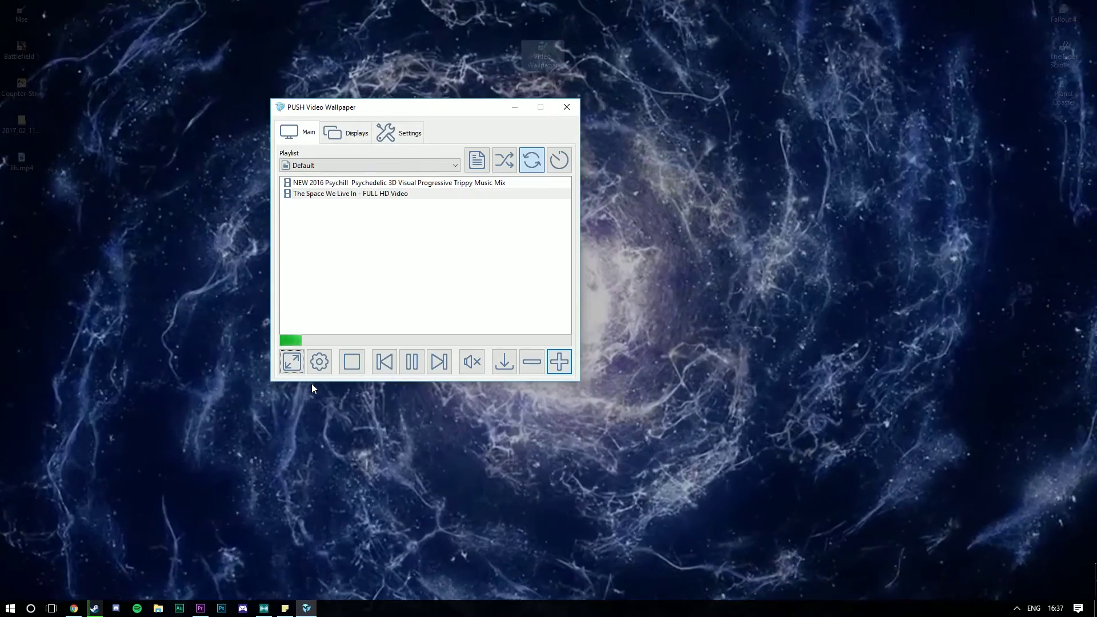
{"action": "left_click", "coordinate": [295, 364]}
{"action": "left_click", "coordinate": [307, 412]}
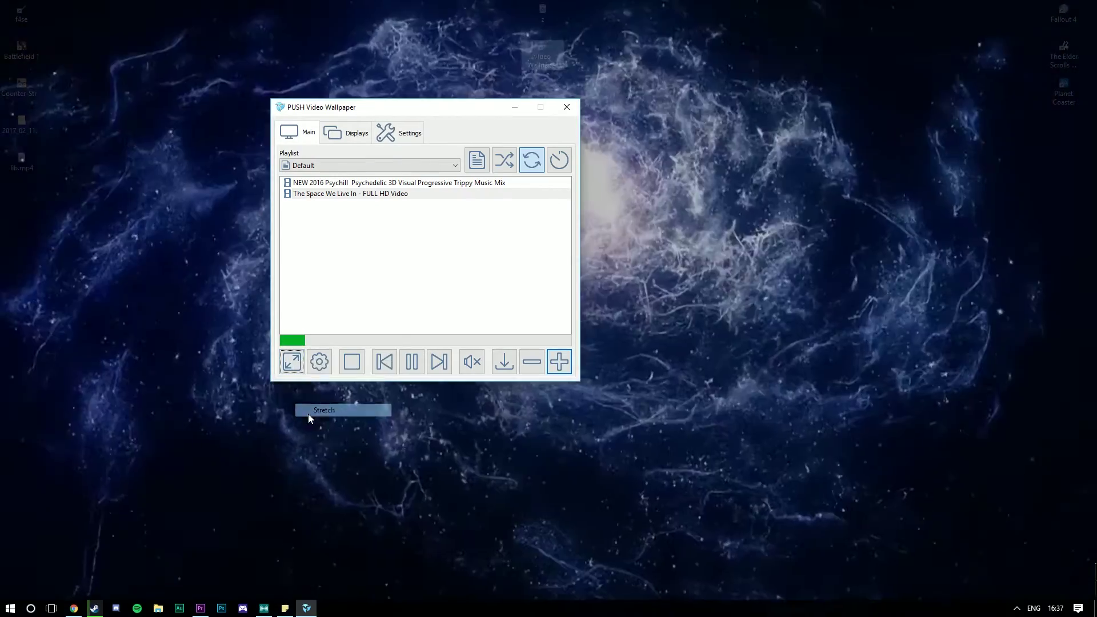
{"action": "left_click", "coordinate": [289, 365]}
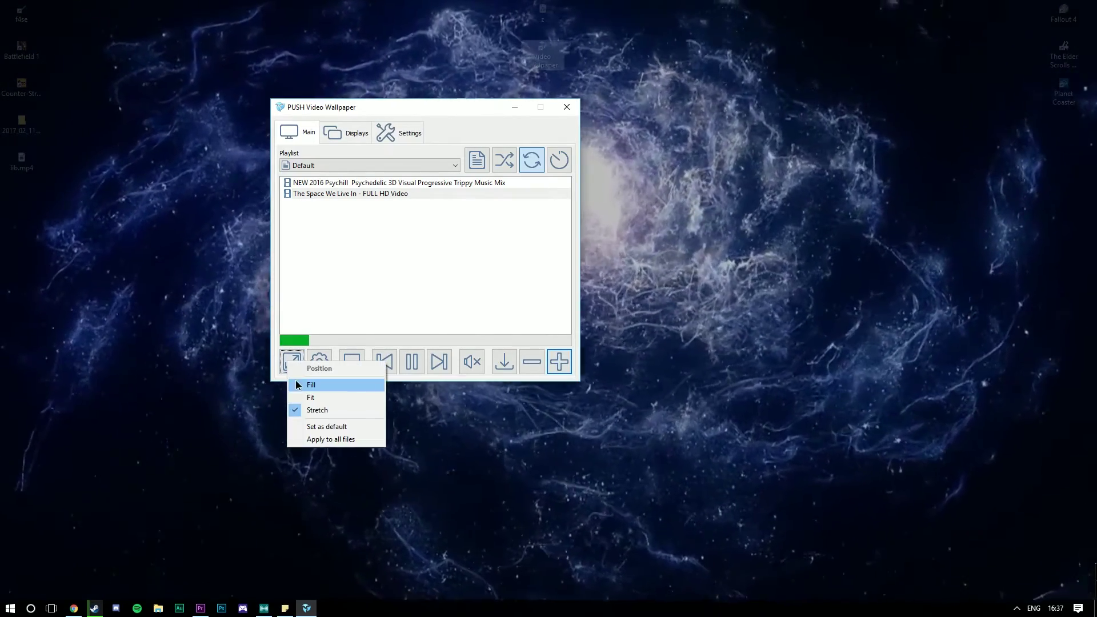
{"action": "left_click", "coordinate": [296, 380]}
{"action": "left_click", "coordinate": [292, 366]}
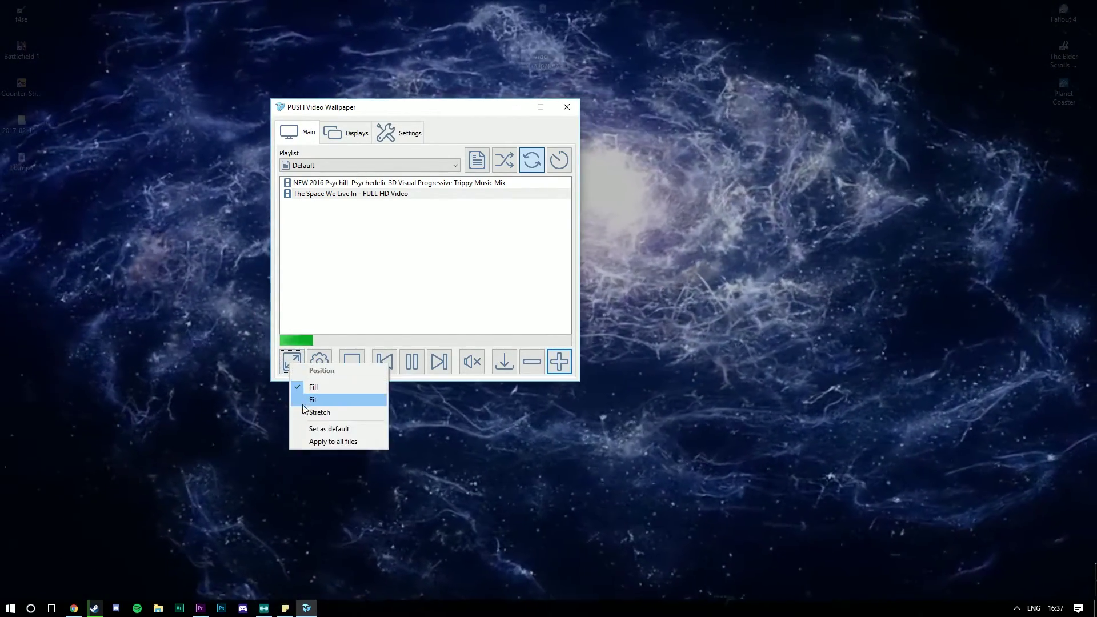
{"action": "left_click", "coordinate": [306, 412]}
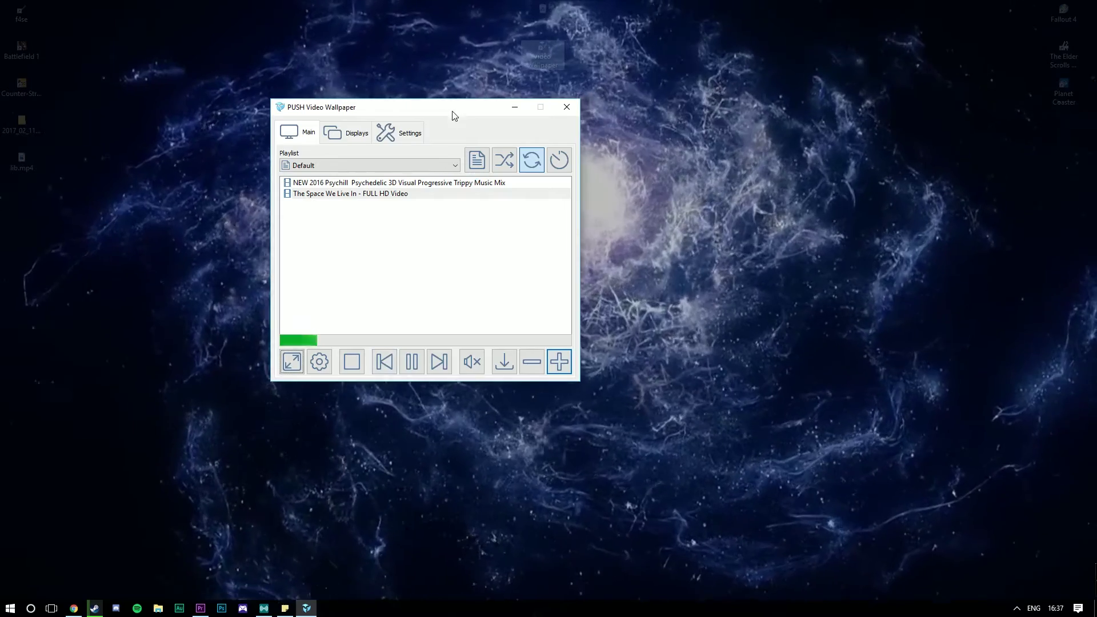
{"action": "left_click_drag", "start_coordinate": [451, 113], "coordinate": [778, 165]}
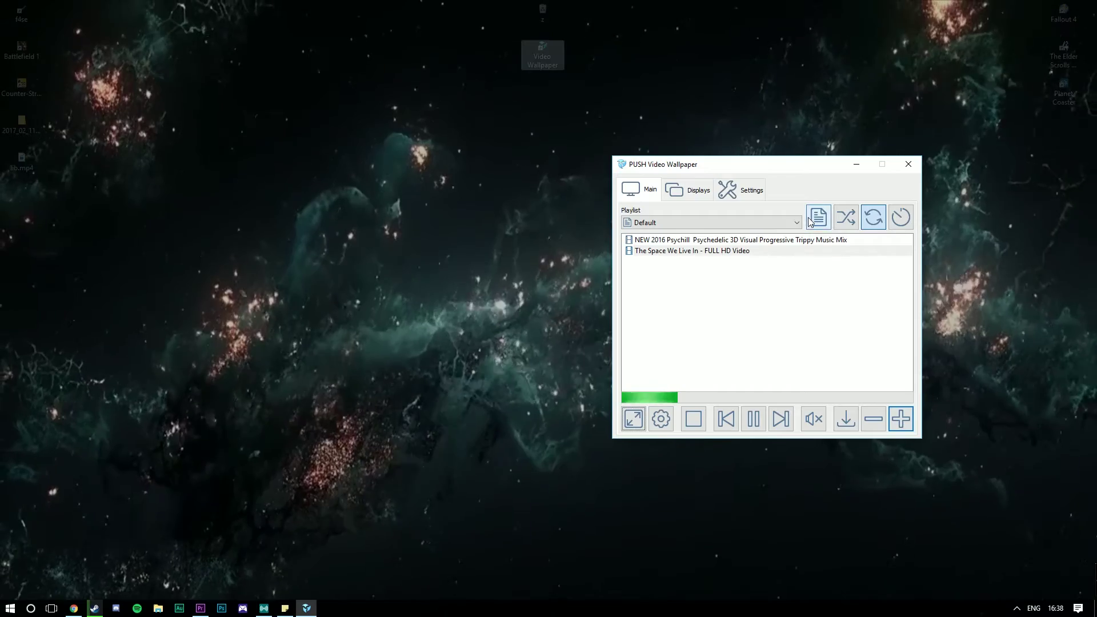
Keep the Default playlist, move the window back toward centre, and close it
{"action": "left_click", "coordinate": [699, 223]}
{"action": "left_click", "coordinate": [688, 236]}
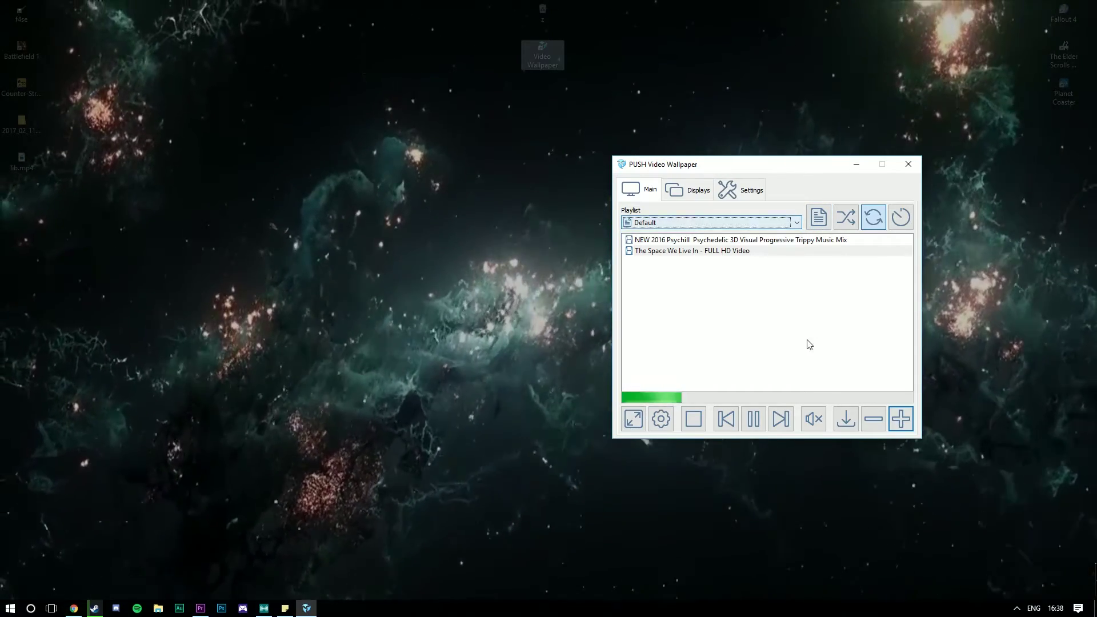
{"action": "left_click_drag", "start_coordinate": [809, 167], "coordinate": [614, 150]}
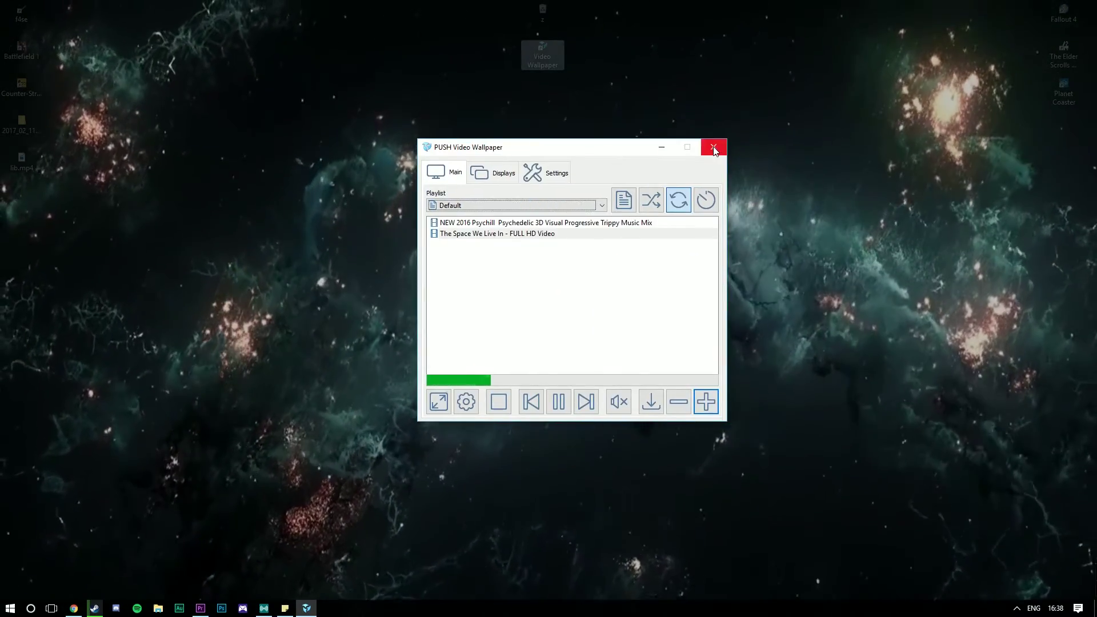
{"action": "left_click", "coordinate": [714, 147]}
Exit PUSH Video Wallpaper from its notification-area tray icon
{"action": "left_click", "coordinate": [1016, 608]}
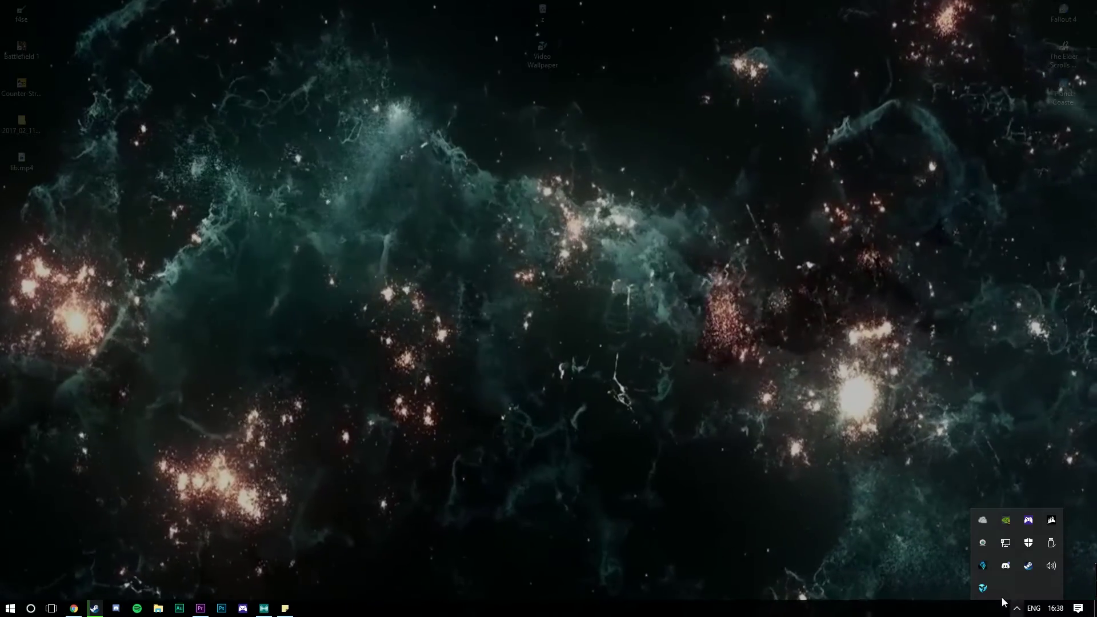
{"action": "right_click", "coordinate": [983, 588]}
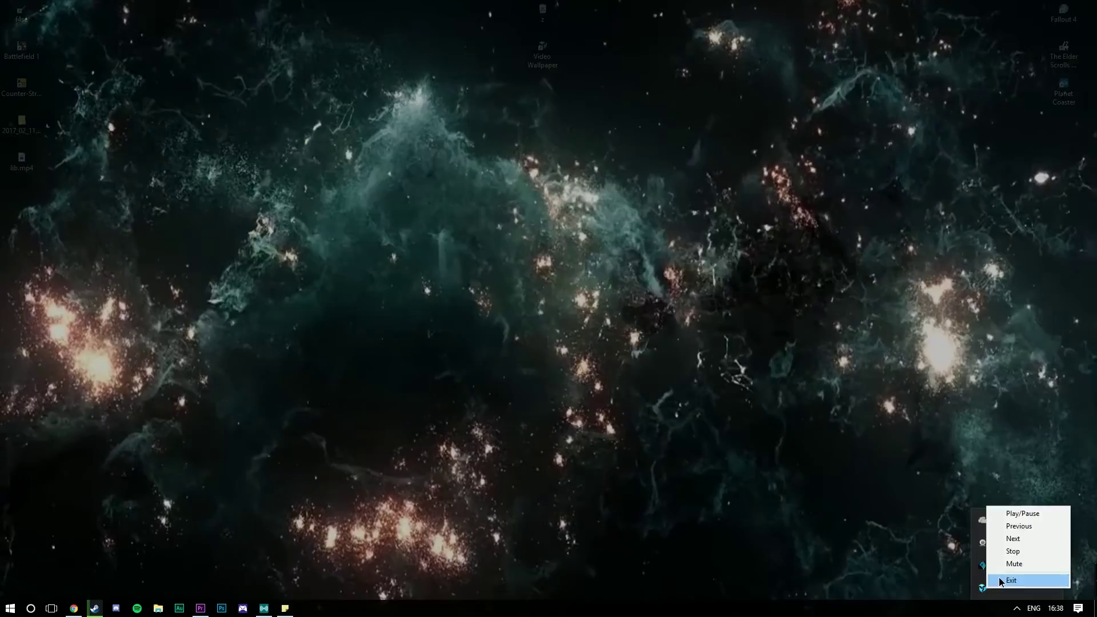
{"action": "left_click", "coordinate": [1001, 581]}
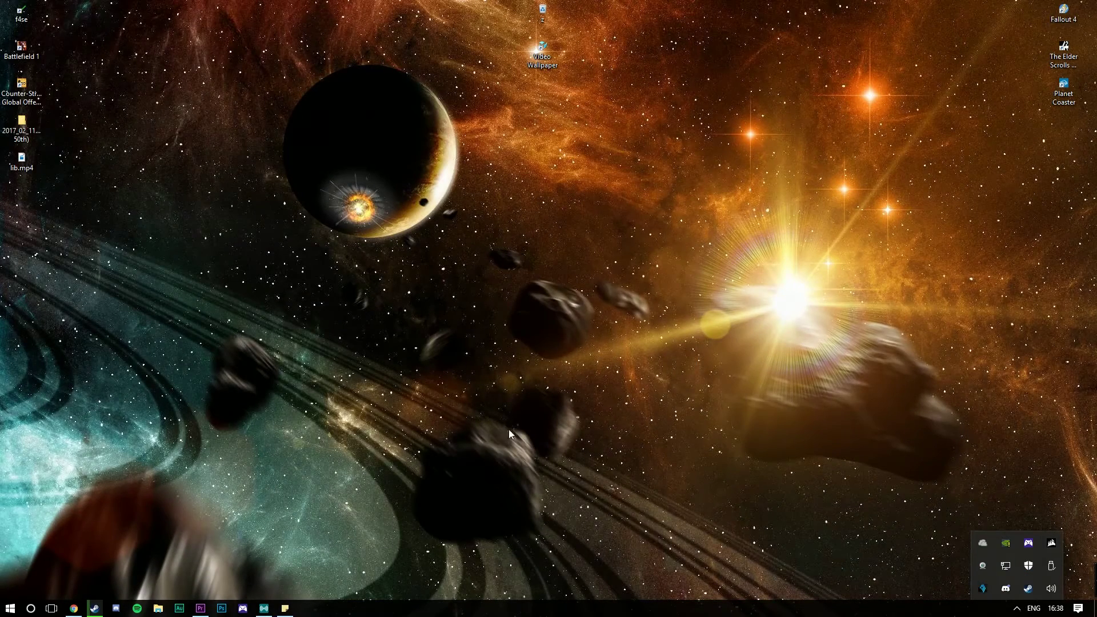
Open and dismiss the desktop context menu over the live nebula wallpaper, clearing the icon selection
{"action": "right_click", "coordinate": [513, 423]}
{"action": "left_click", "coordinate": [474, 372]}
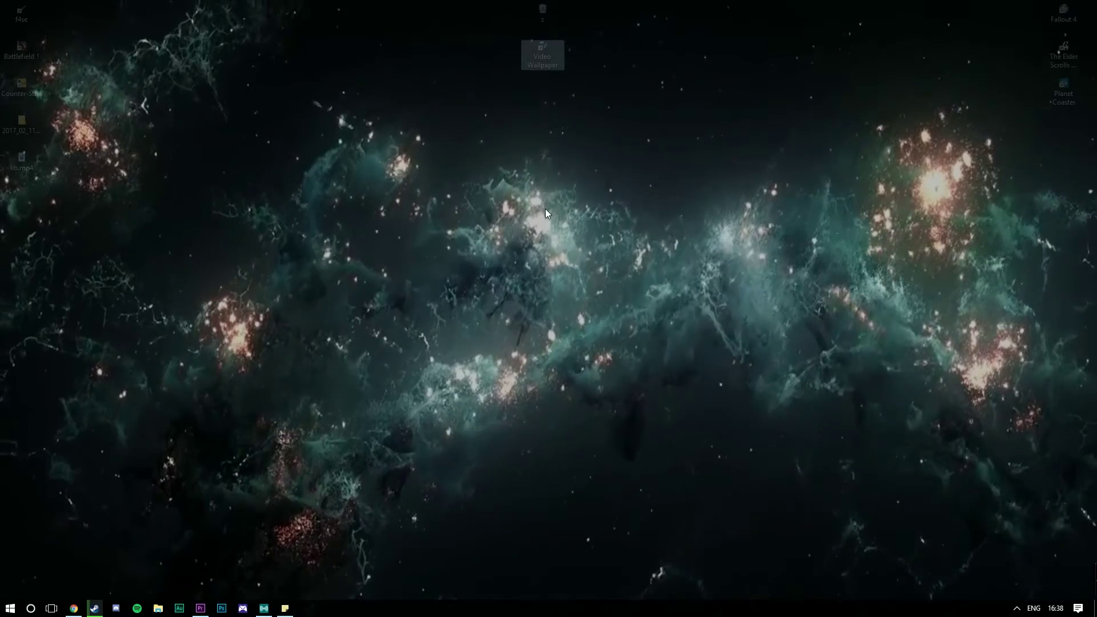
{"action": "left_click", "coordinate": [507, 44]}
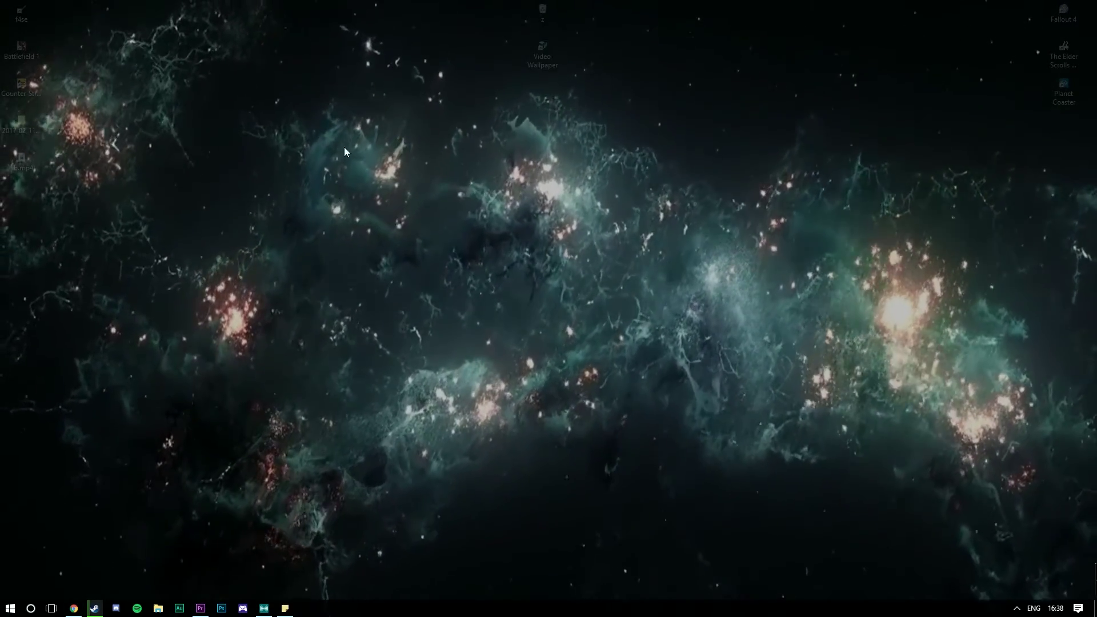
{"action": "right_click", "coordinate": [408, 251]}
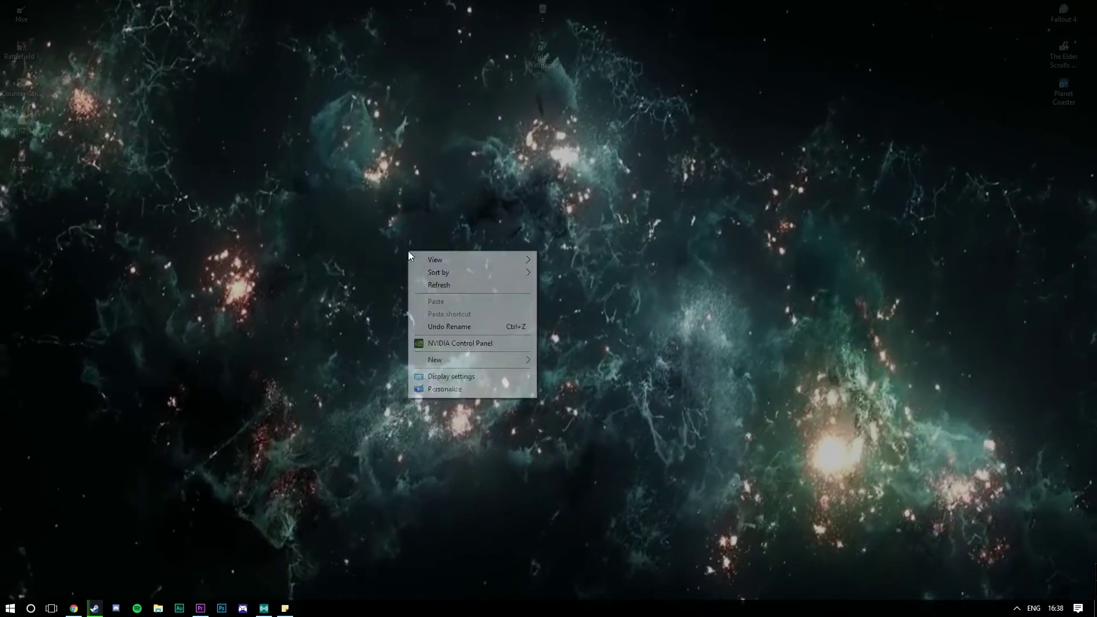
{"action": "left_click", "coordinate": [611, 232]}
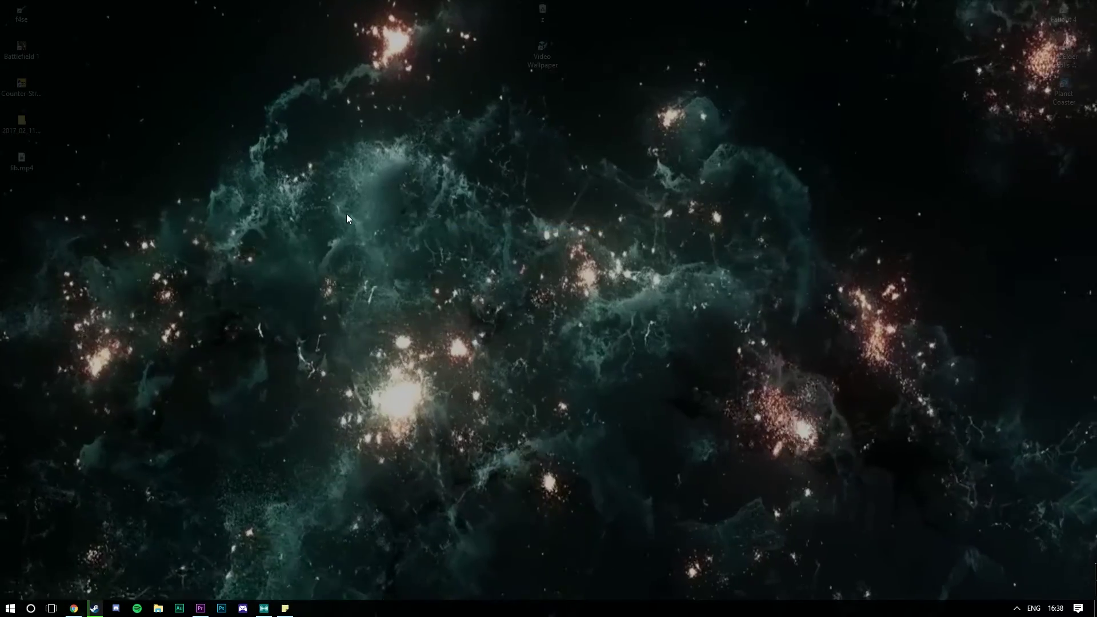
{"action": "right_click", "coordinate": [483, 249]}
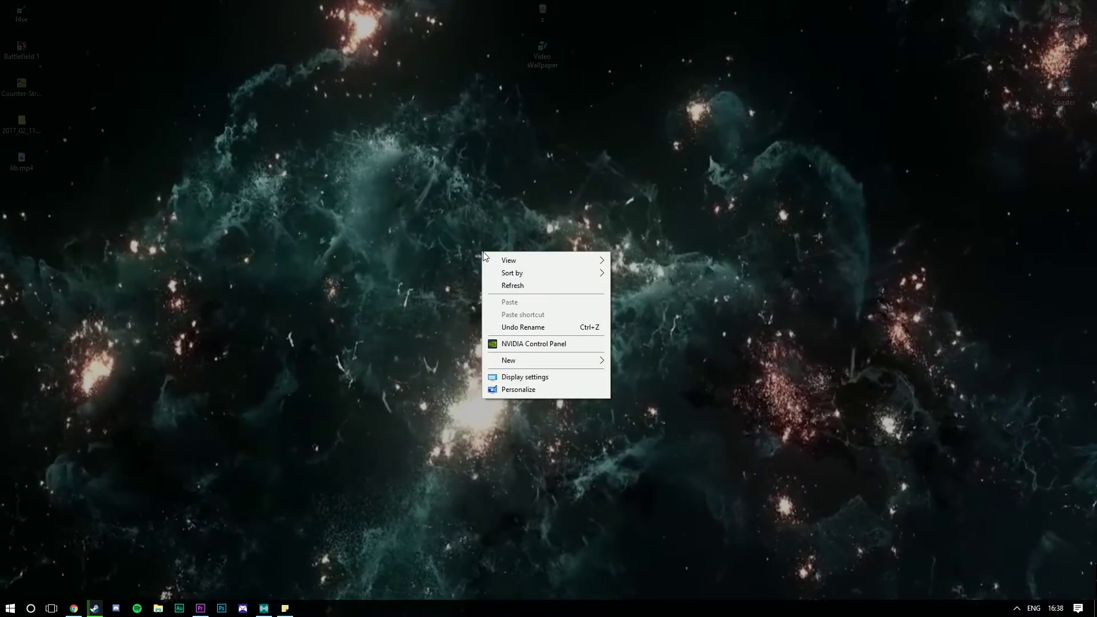
{"action": "left_click", "coordinate": [471, 233]}
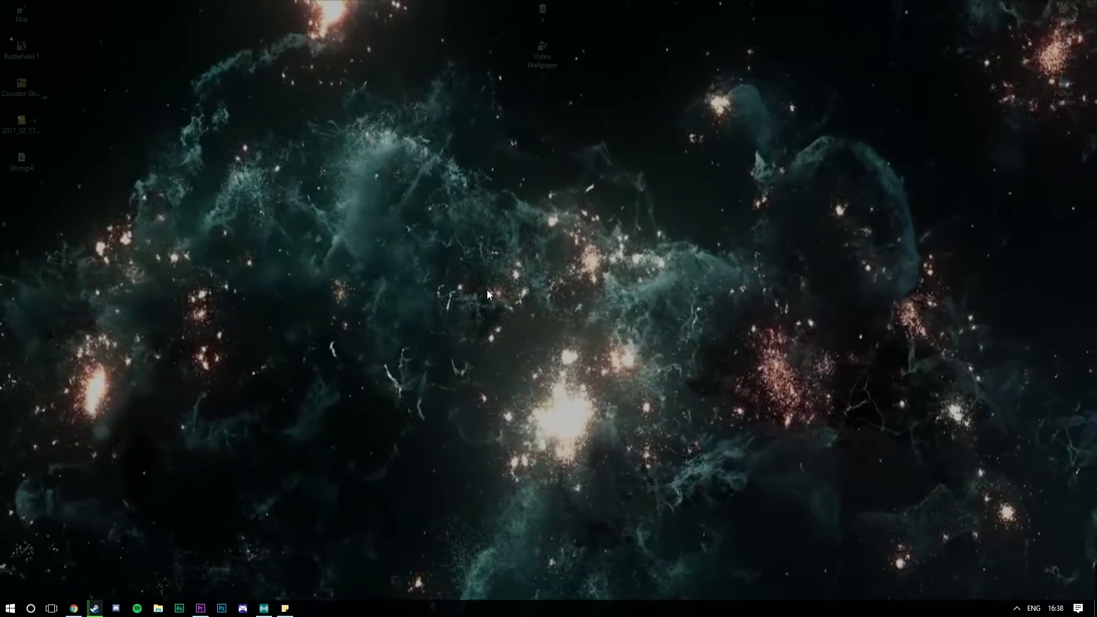